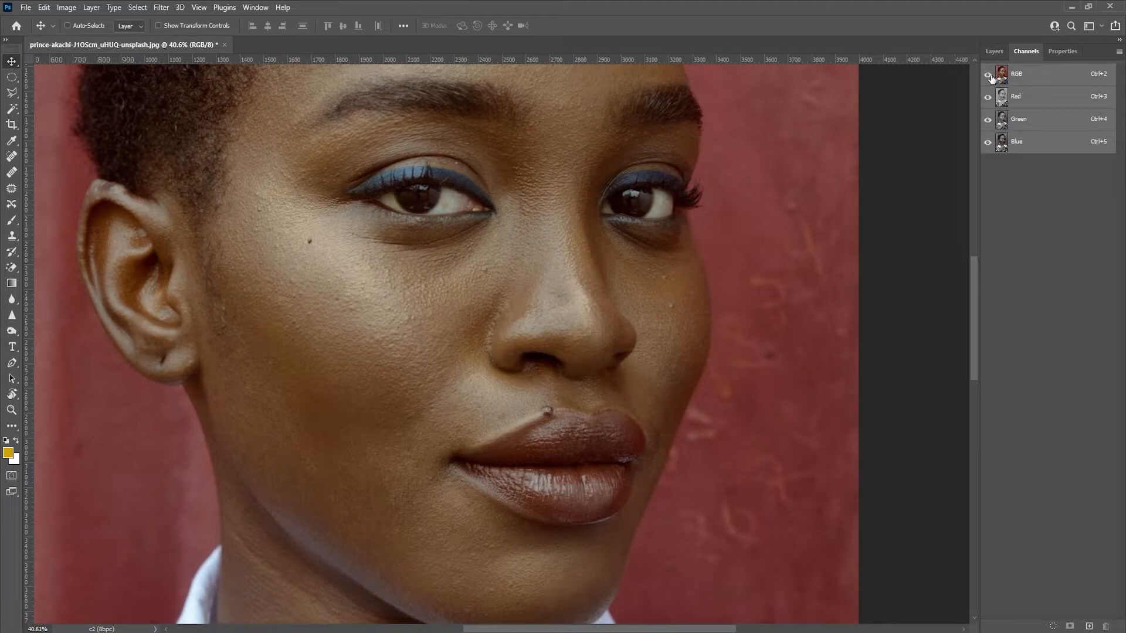
# Hide the Red and Green channels so that only the Blue channel of the portrait is displayed.
pyautogui.click(988, 97)
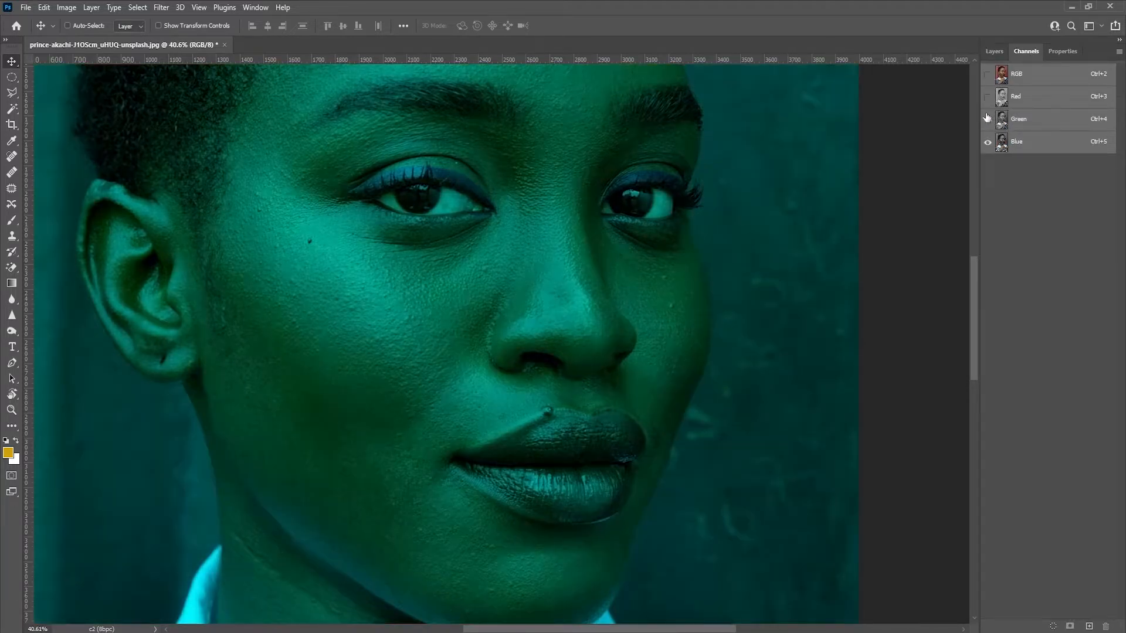
pyautogui.click(987, 121)
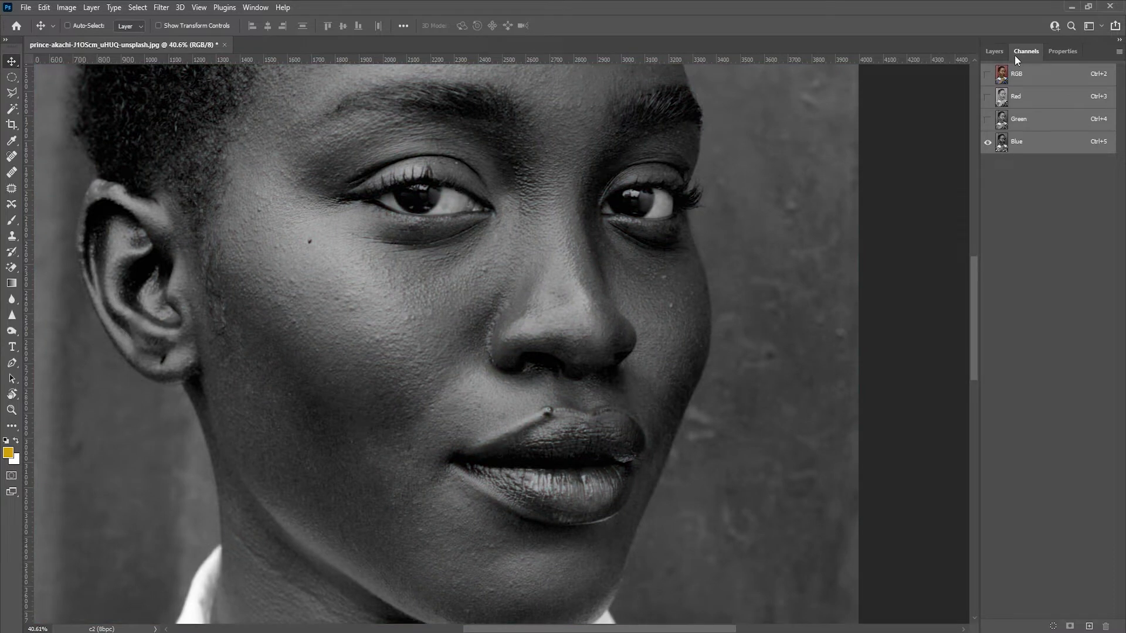
pyautogui.click(264, 13)
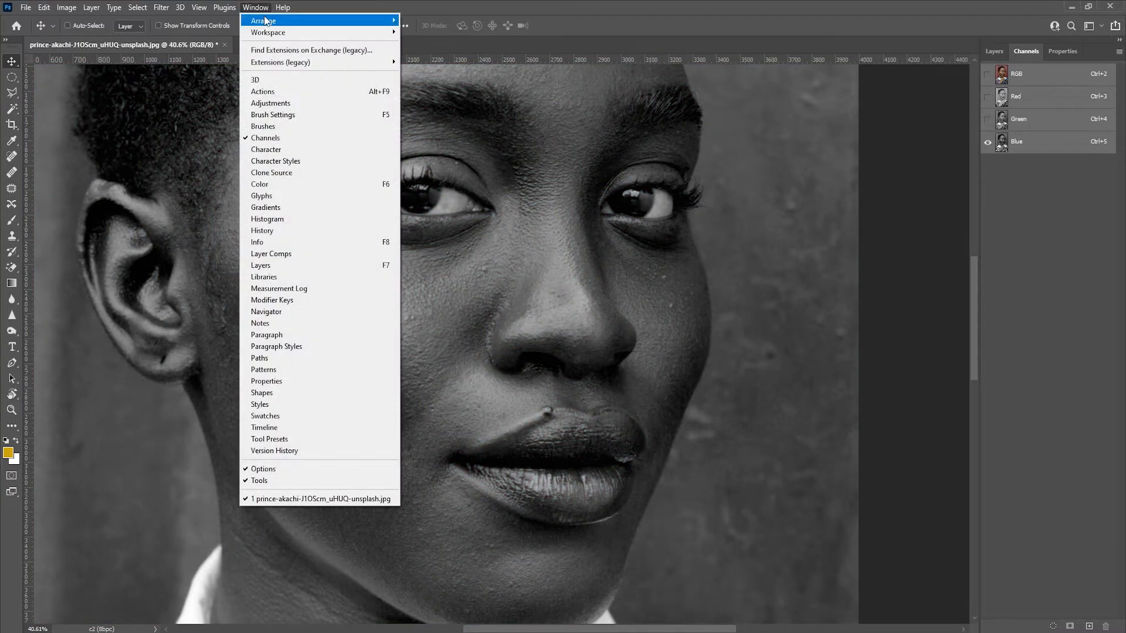
pyautogui.click(656, 2)
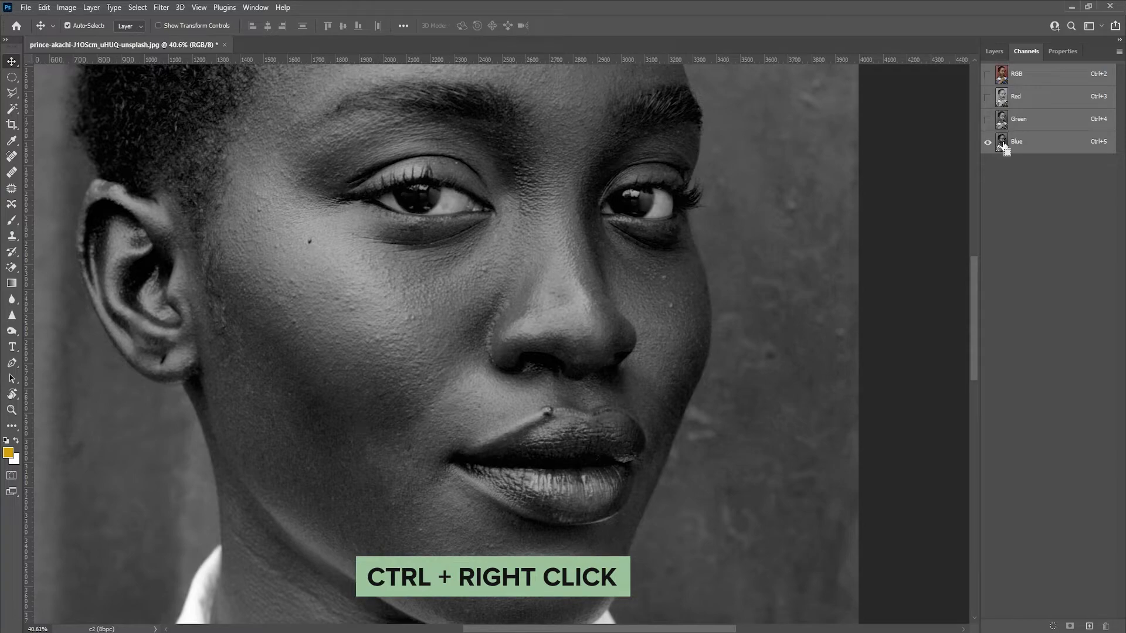
# Load the Blue channel's bright areas as a selection.
pyautogui.keyDown('ctrl'); pyautogui.click(1003, 145); pyautogui.keyUp('ctrl')
pyautogui.press('z')
pyautogui.moveTo(574, 266)
pyautogui.mouseDown()
pyautogui.moveTo(533, 286)
pyautogui.moveTo(554, 258)
pyautogui.mouseUp()
pyautogui.moveTo(551, 244); pyautogui.dragTo(539, 314)
pyautogui.moveTo(462, 148); pyautogui.dragTo(434, 211)
pyautogui.moveTo(575, 409); pyautogui.dragTo(544, 252)
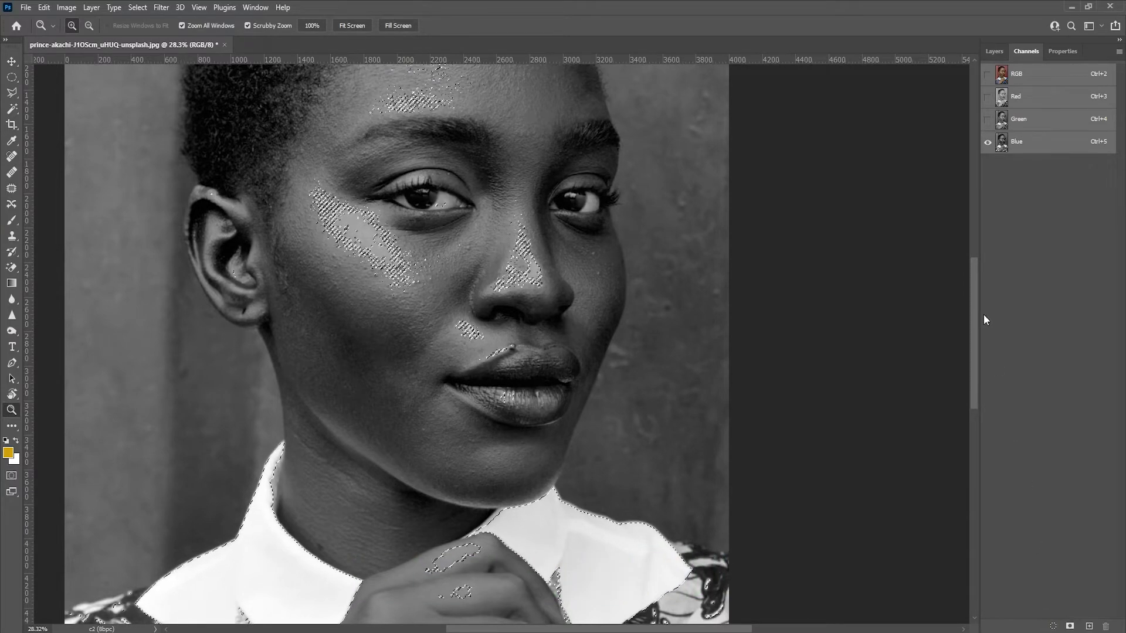
# Add a Solid Color fill layer in yellow cfa20d above the Background, masked by the active selection.
pyautogui.click(994, 53)
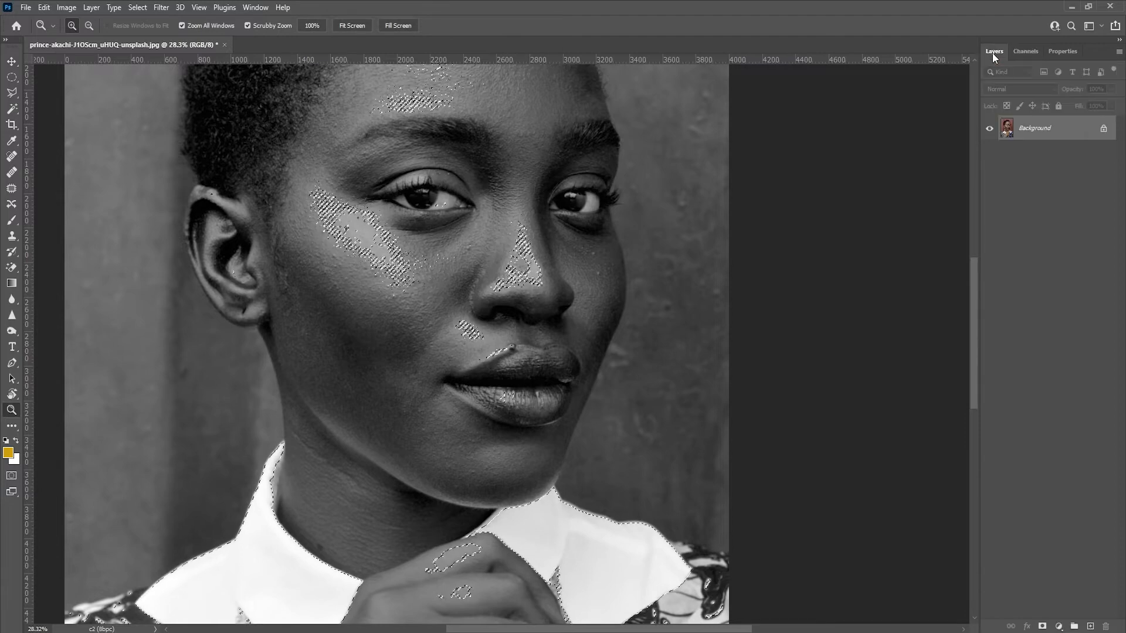
pyautogui.click(1059, 627)
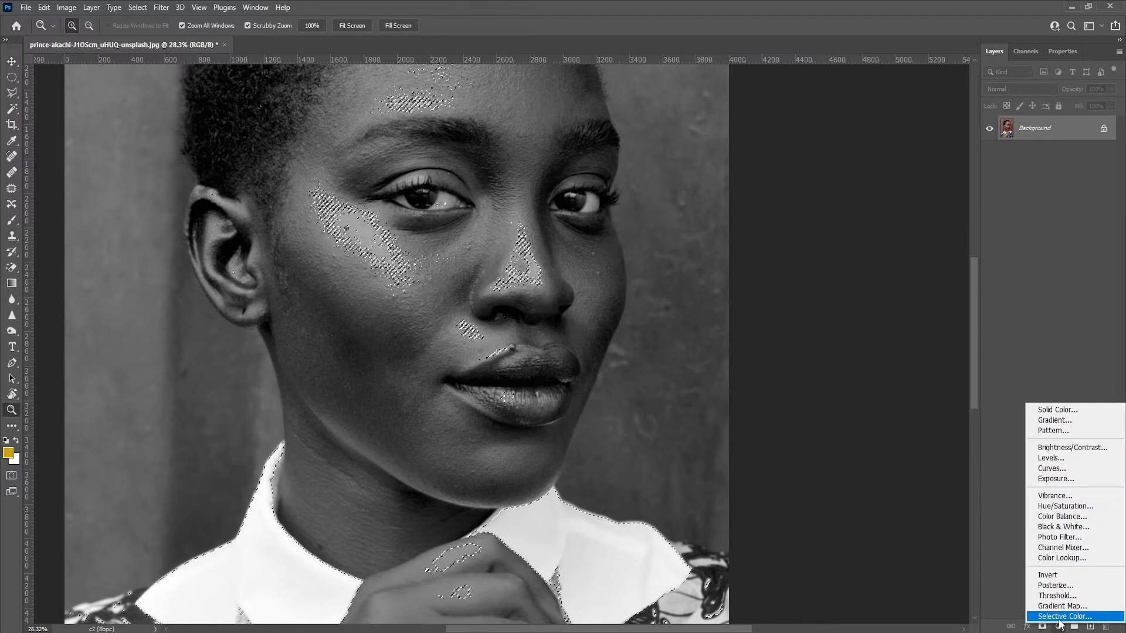
pyautogui.click(1050, 410)
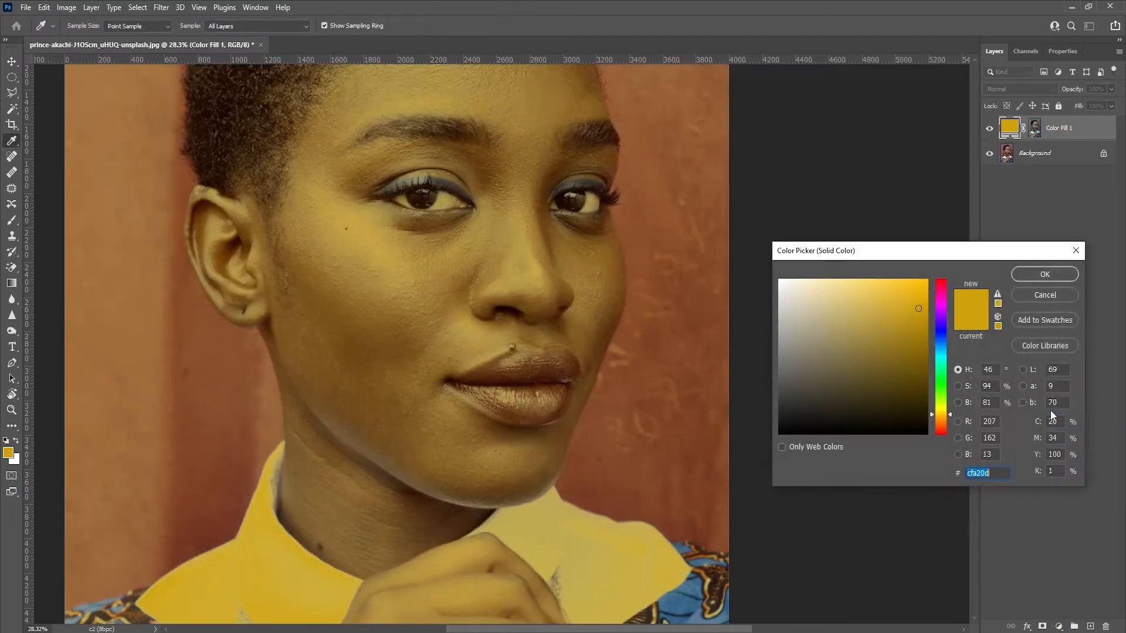
pyautogui.moveTo(1000, 475); pyautogui.dragTo(966, 476)
pyautogui.click(1025, 276)
pyautogui.press('z')
pyautogui.moveTo(588, 252); pyautogui.dragTo(542, 299)
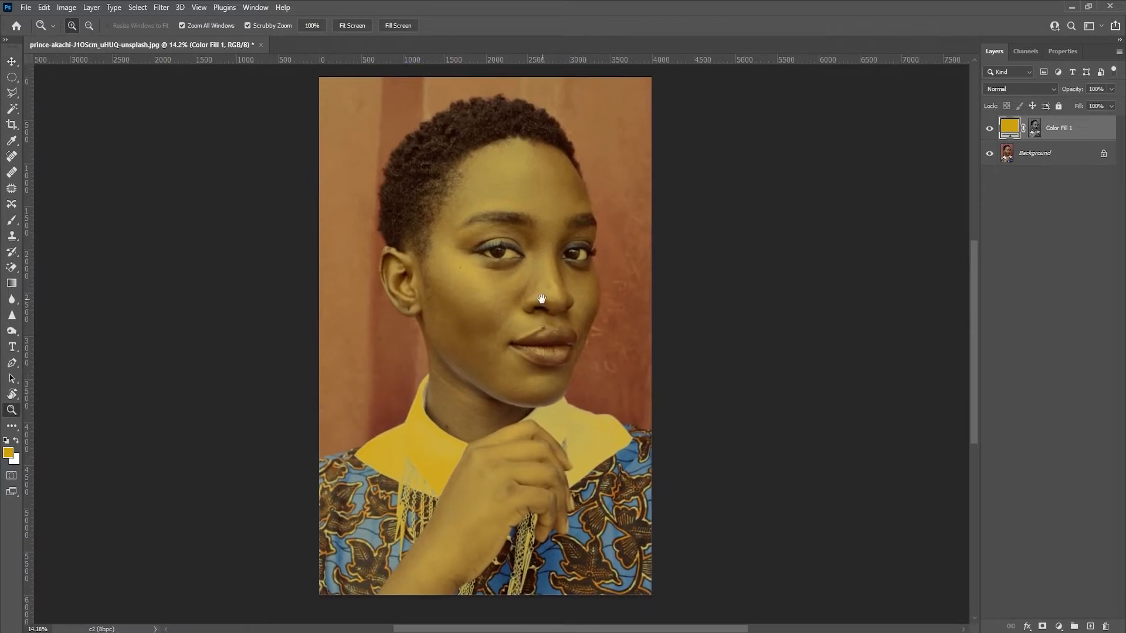
# Add a second Solid Color fill layer directly above the Background in dark blue 180762.
pyautogui.click(1051, 157)
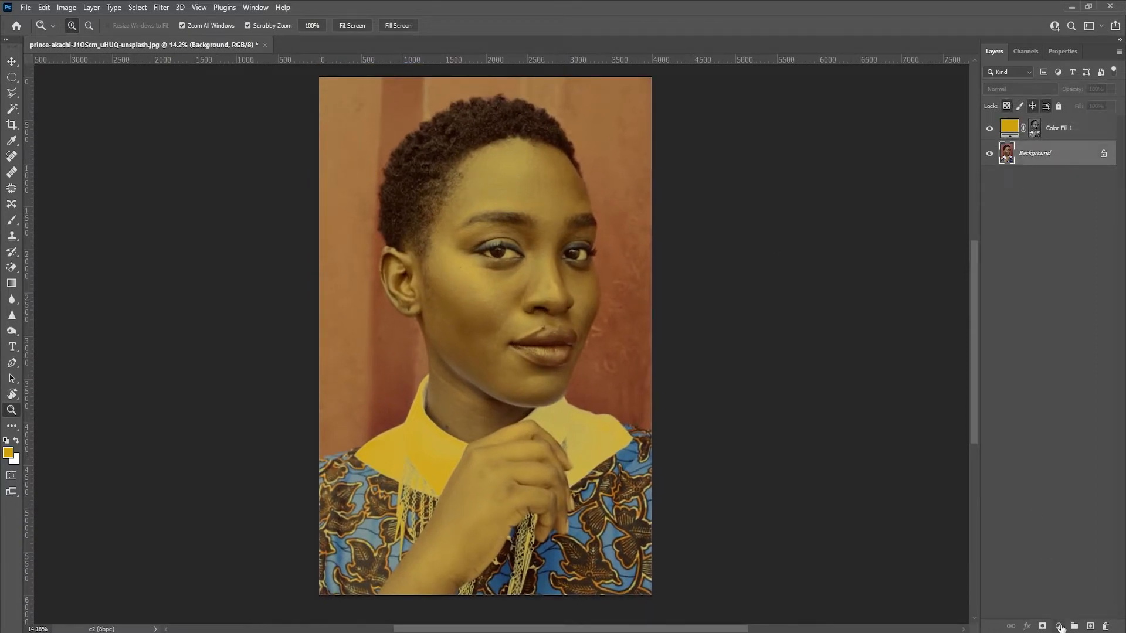
pyautogui.click(1059, 627)
pyautogui.click(1057, 413)
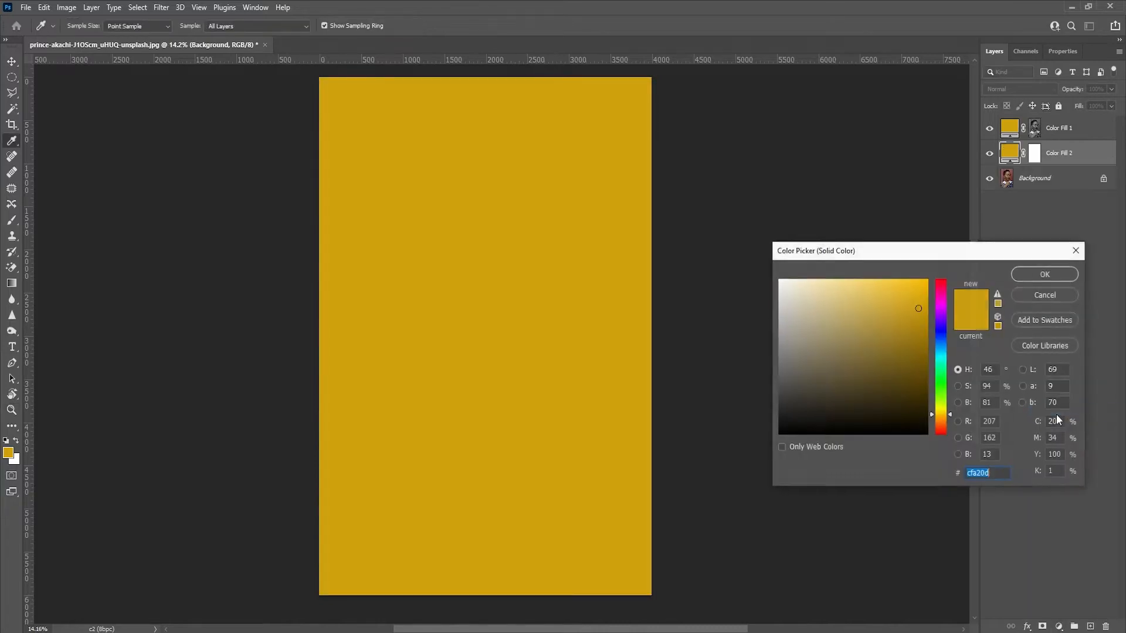
pyautogui.moveTo(951, 420); pyautogui.dragTo(924, 379)
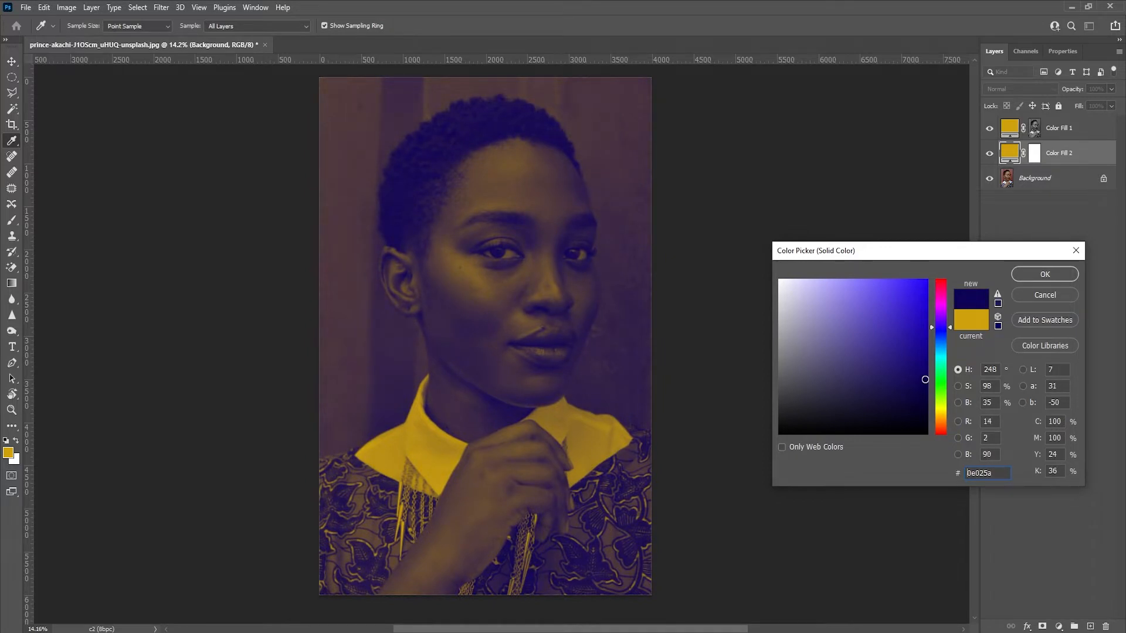
pyautogui.moveTo(934, 325); pyautogui.dragTo(933, 326)
pyautogui.moveTo(913, 387); pyautogui.dragTo(916, 374)
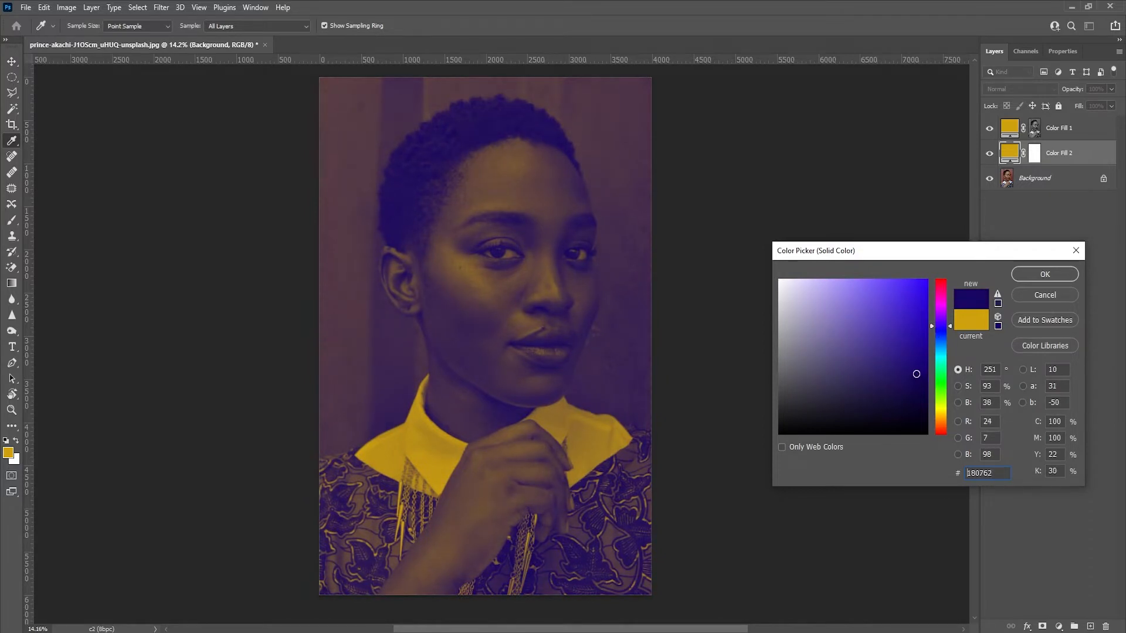
pyautogui.click(1014, 279)
pyautogui.press('z')
pyautogui.moveTo(528, 275); pyautogui.dragTo(551, 277)
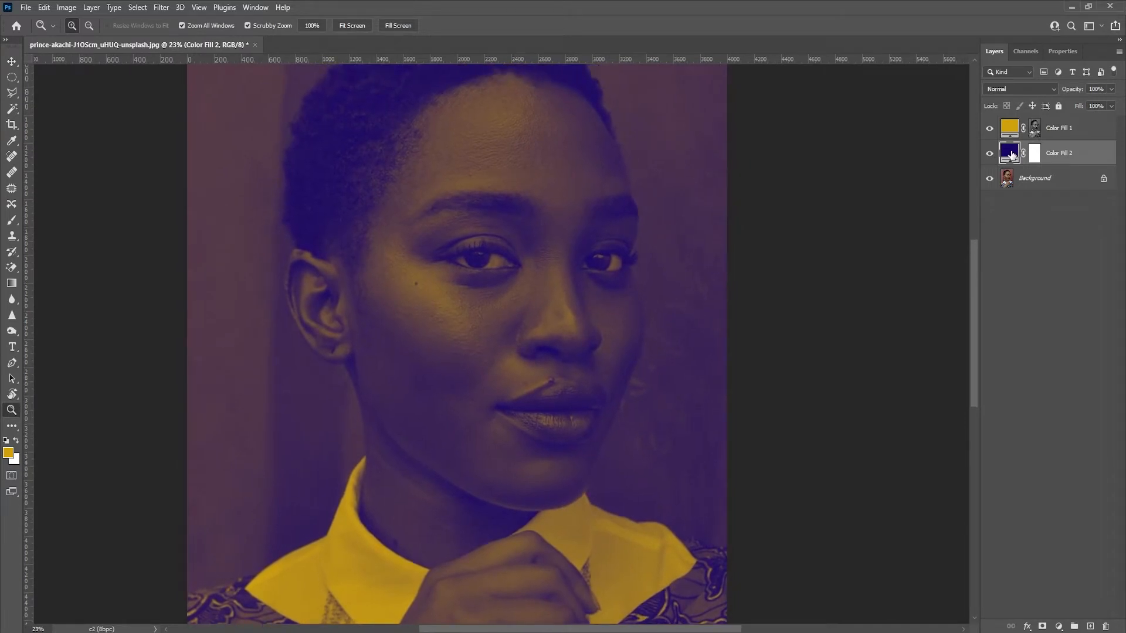
# Change the blue fill layer's colour to the brighter blue 230c84.
pyautogui.doubleClick(1011, 155)
pyautogui.moveTo(916, 373); pyautogui.dragTo(914, 354)
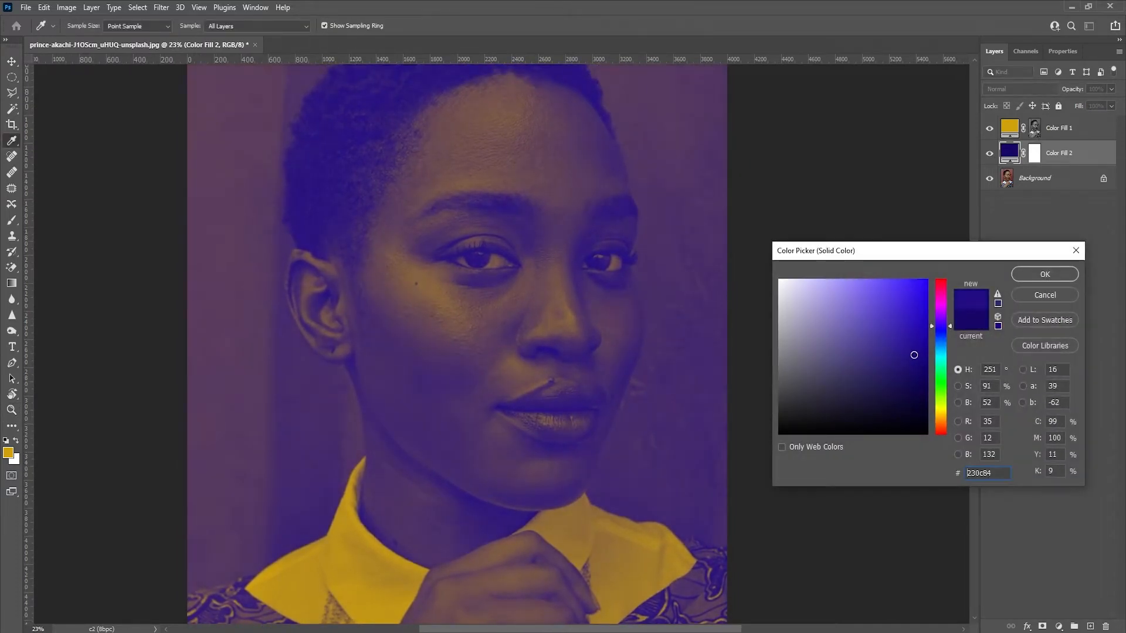
pyautogui.click(1024, 278)
pyautogui.press('z')
pyautogui.moveTo(607, 277); pyautogui.dragTo(571, 317)
pyautogui.moveTo(571, 317); pyautogui.dragTo(565, 308)
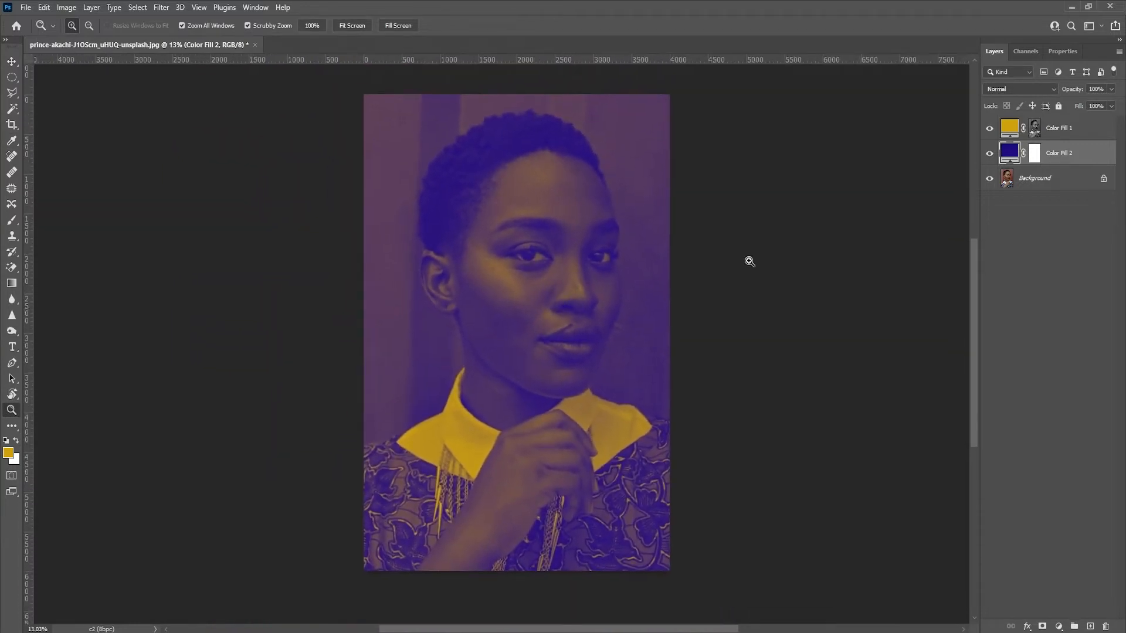
# Lighten the masked yellow fill layer's colour to ffd341.
pyautogui.doubleClick(1009, 129)
pyautogui.moveTo(917, 315)
pyautogui.mouseDown()
pyautogui.moveTo(898, 267)
pyautogui.moveTo(886, 266)
pyautogui.mouseUp()
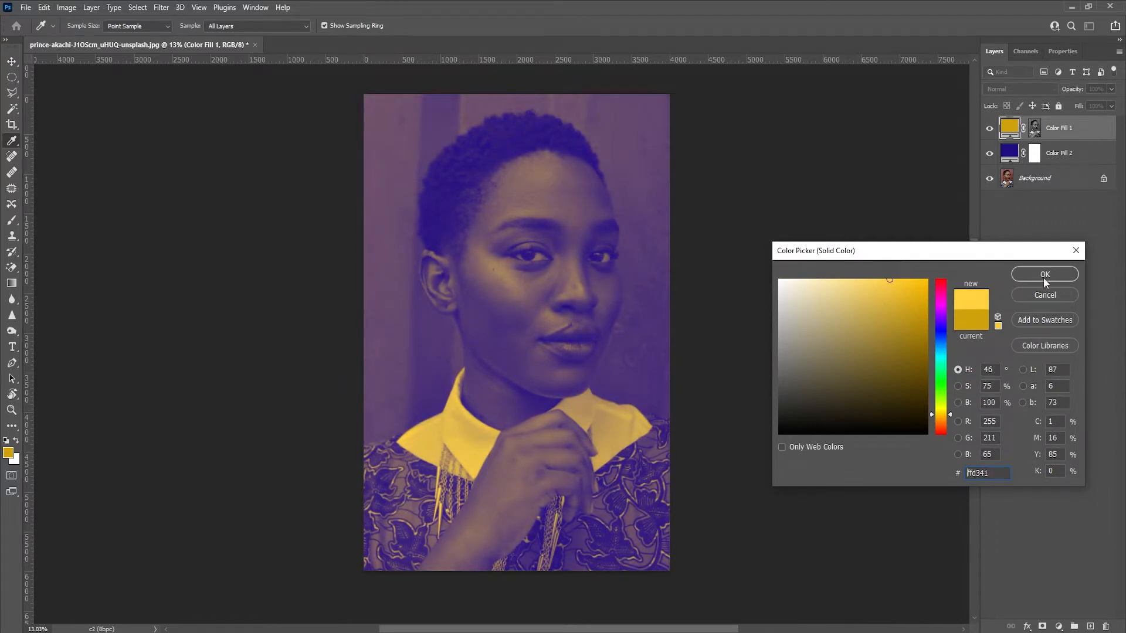
pyautogui.click(1044, 275)
pyautogui.press('z')
pyautogui.scroll(2, 568, 293)
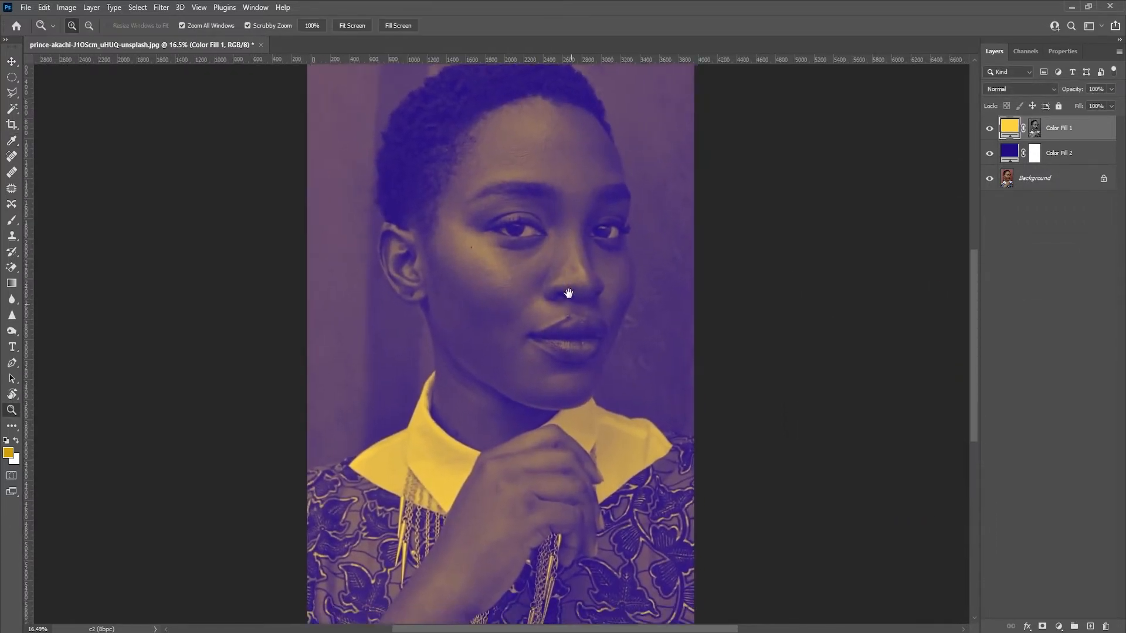
pyautogui.scroll(3, 568, 293)
pyautogui.scroll(-5, 548, 252)
pyautogui.moveTo(523, 254); pyautogui.dragTo(532, 298)
pyautogui.moveTo(540, 257); pyautogui.dragTo(532, 282)
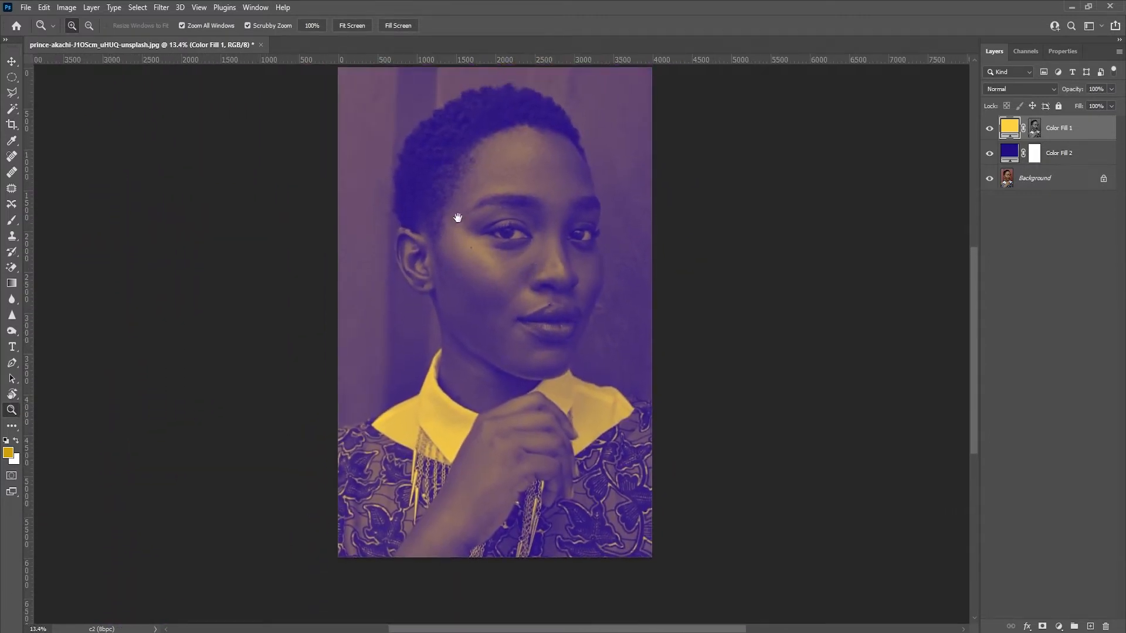
# Draw a large elliptical selection over the portrait's left side, fill it with the foreground yellow on a new layer, and deselect.
pyautogui.click(12, 78)
pyautogui.moveTo(279, 129); pyautogui.dragTo(490, 383)
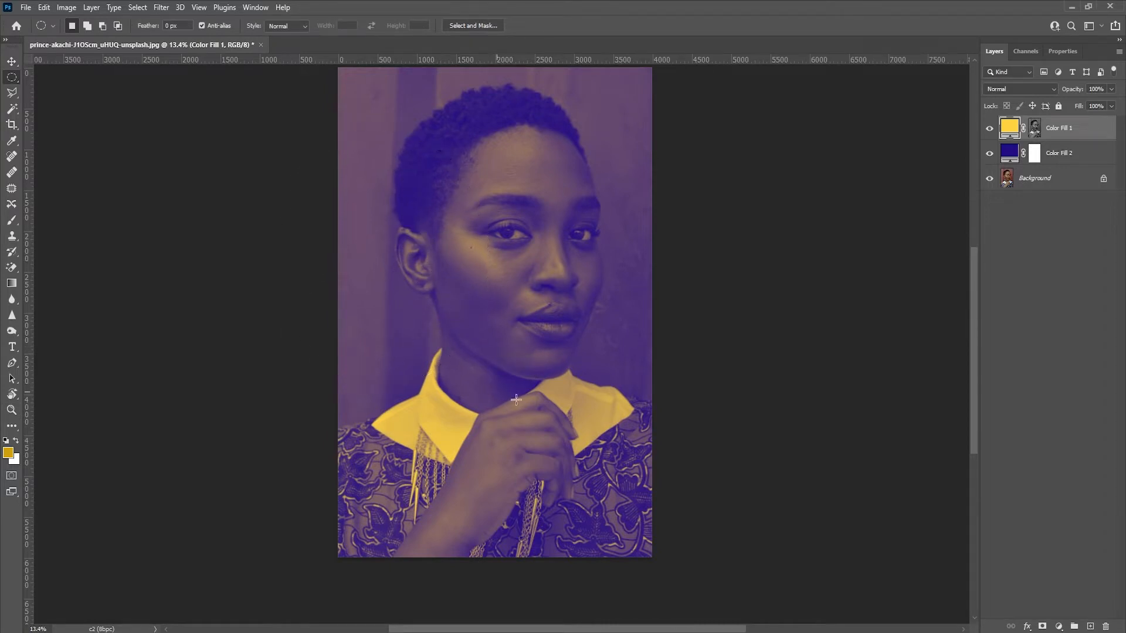
pyautogui.click(1091, 626)
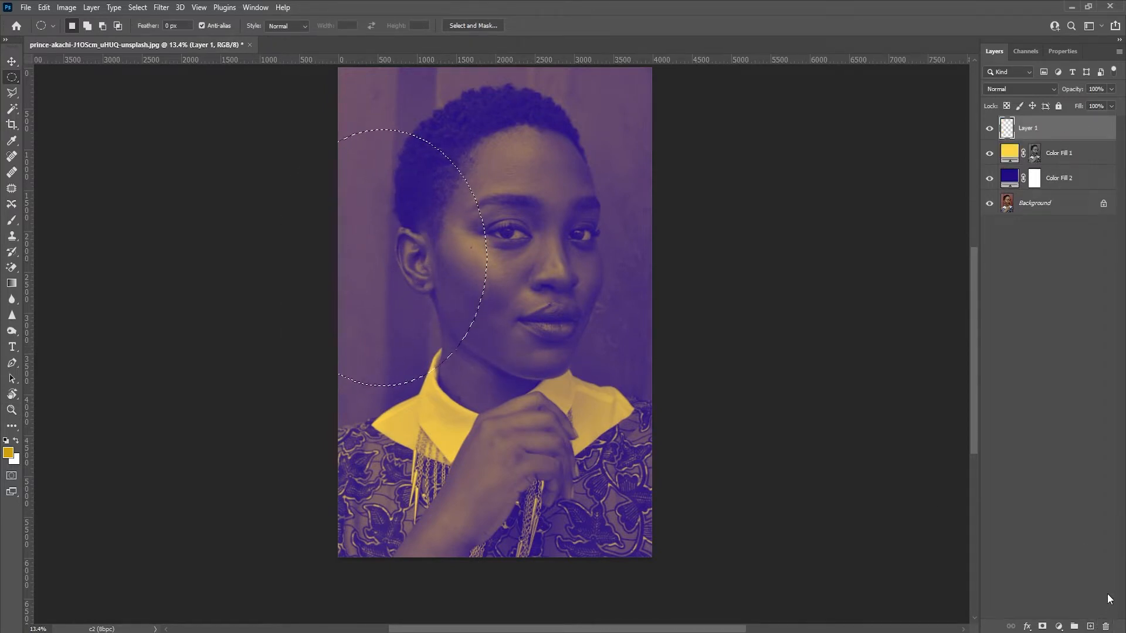
pyautogui.hotkey('alt', 'BackSpace')
pyautogui.hotkey('ctrl', 'd')
# Reposition the yellow circle slightly up and further left, keeping it cut off by the portrait's left edge.
pyautogui.press('v')
pyautogui.moveTo(412, 262); pyautogui.dragTo(387, 271)
pyautogui.hotkey('ctrl', 't')
pyautogui.moveTo(460, 267); pyautogui.dragTo(432, 268)
pyautogui.press('Return')
pyautogui.press('ctrl')
pyautogui.hotkey('ctrl', 'u')
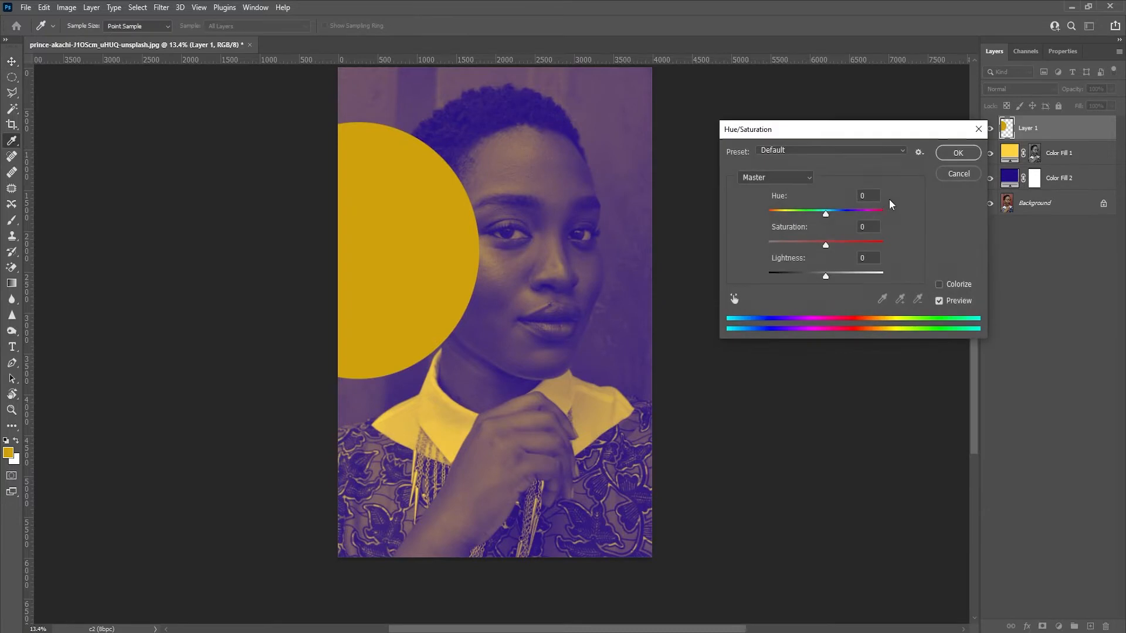
pyautogui.click(948, 174)
# Set the circle layer's blend mode to Soft Light and shift its hue by +110.
pyautogui.click(1014, 88)
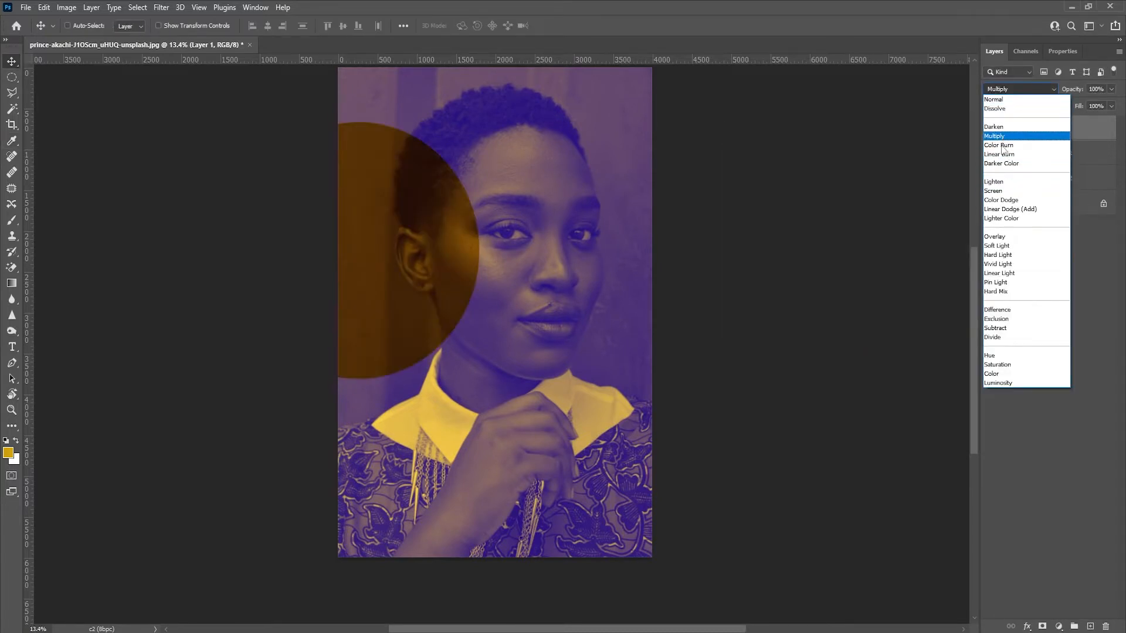
pyautogui.click(1004, 246)
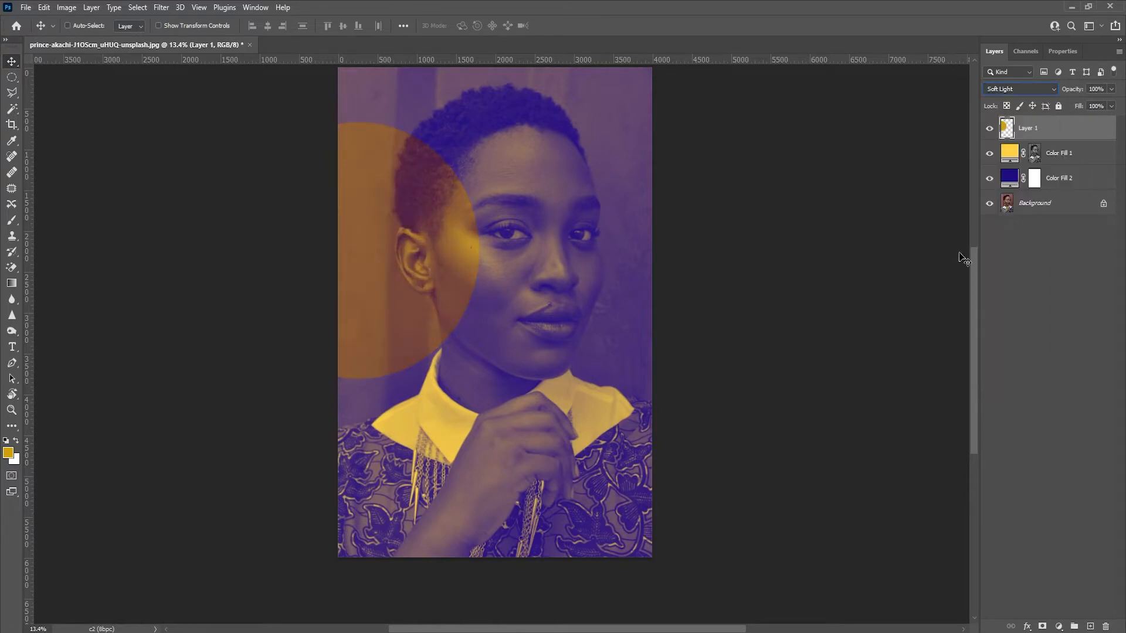
pyautogui.press('ctrl')
pyautogui.hotkey('ctrl', 'u')
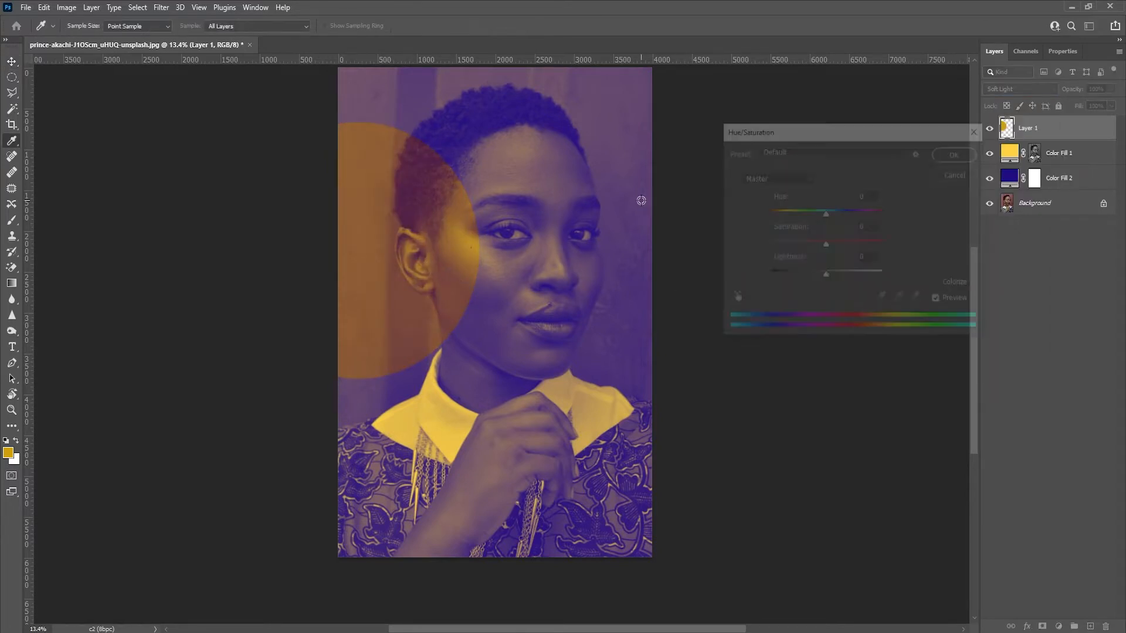
pyautogui.moveTo(827, 213); pyautogui.dragTo(869, 220)
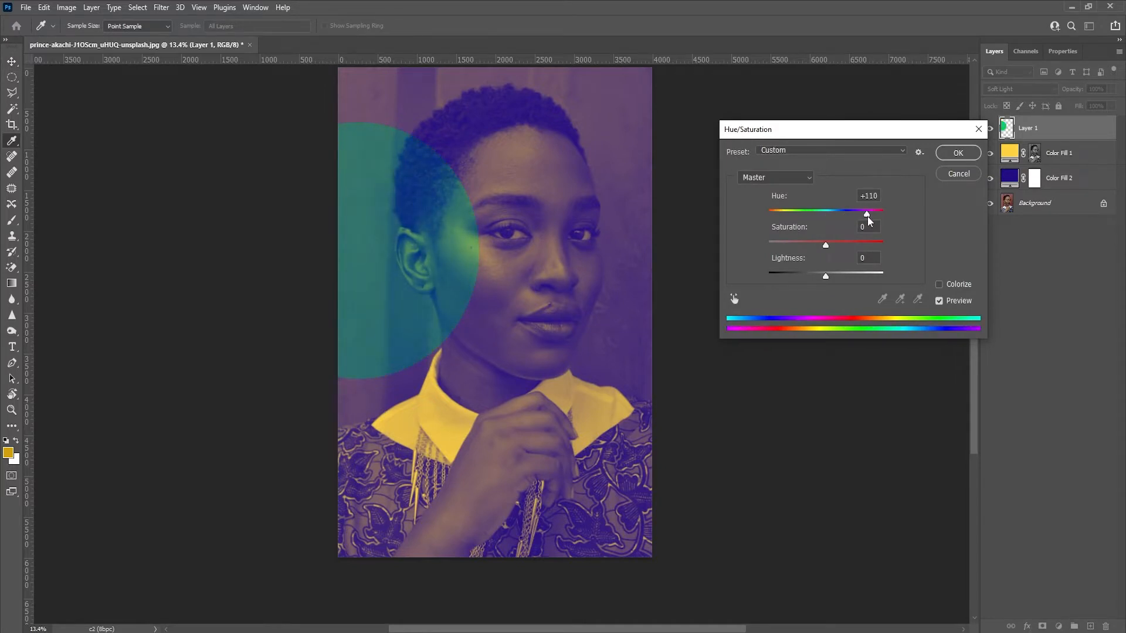
pyautogui.click(960, 154)
# Enlarge the circle slightly and reposition it so its edge crosses the eye on the portrait's left side.
pyautogui.hotkey('ctrl', 't')
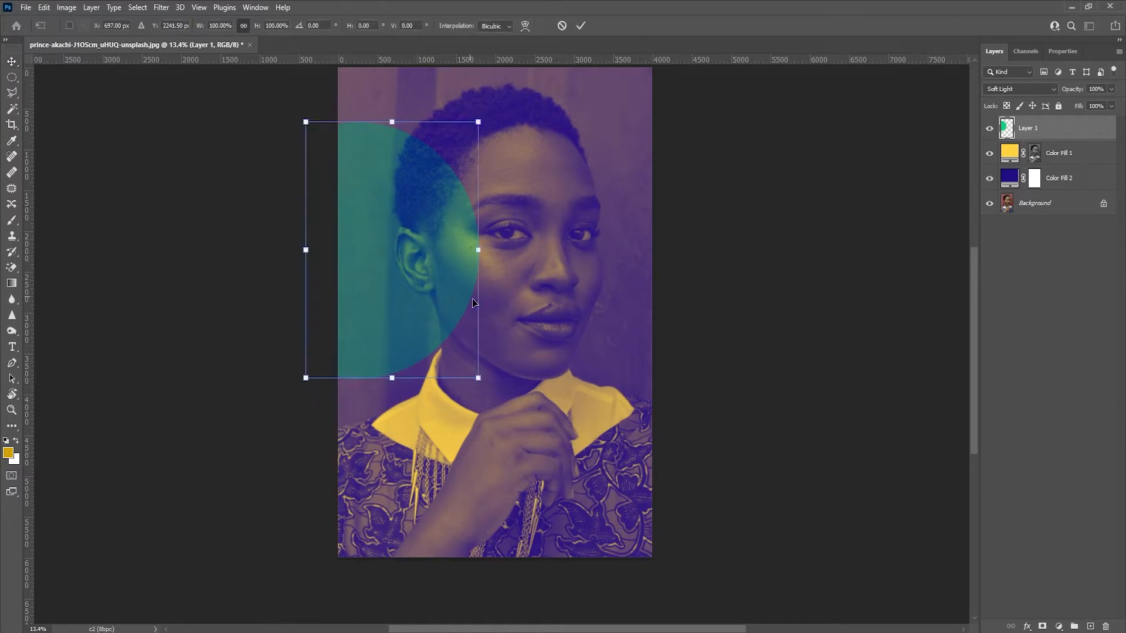
pyautogui.moveTo(478, 379); pyautogui.dragTo(494, 396)
pyautogui.moveTo(433, 328); pyautogui.dragTo(442, 305)
pyautogui.press('Return')
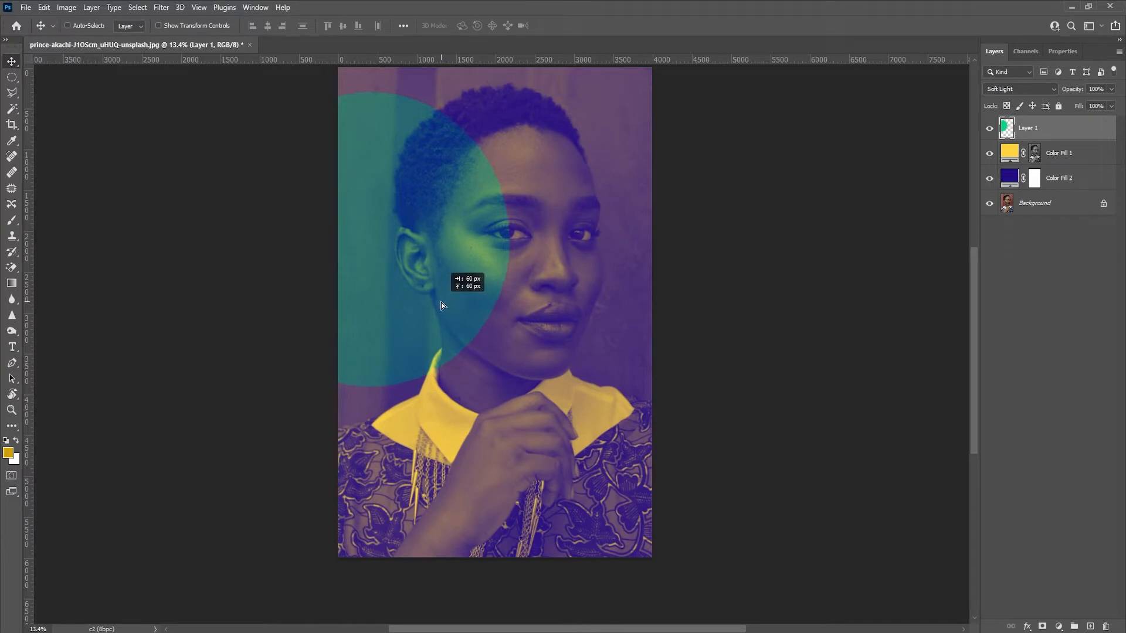
pyautogui.press('z')
pyautogui.moveTo(528, 244); pyautogui.dragTo(548, 285)
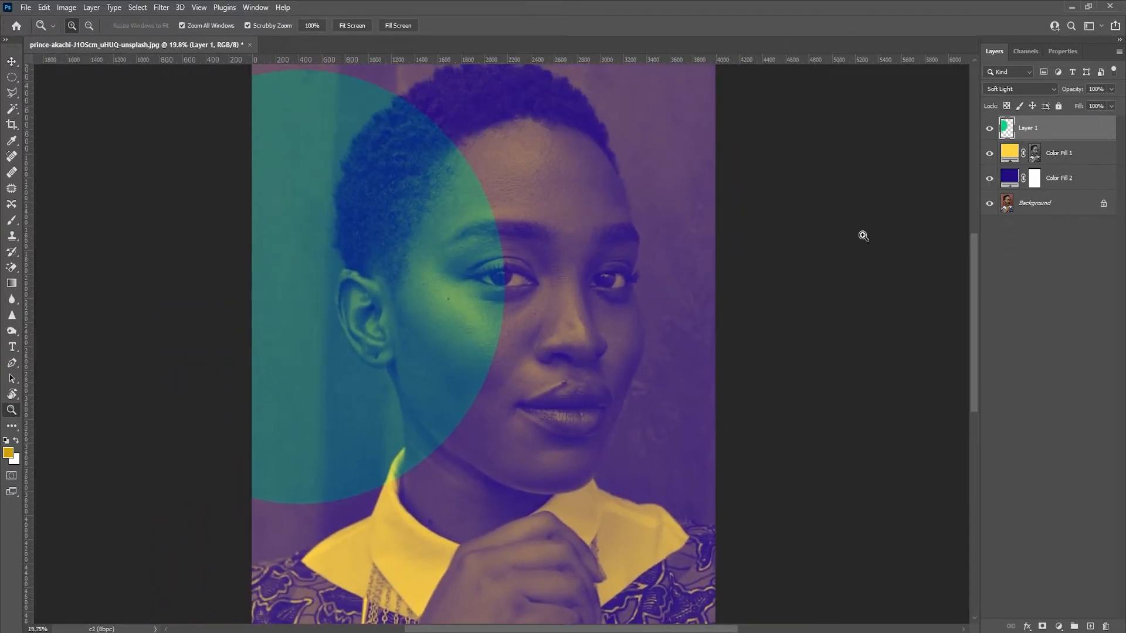
# Add a Lorem Ipsum placeholder text layer and place it inside the circle's lower half, below ear level.
pyautogui.press('t')
pyautogui.click(384, 270)
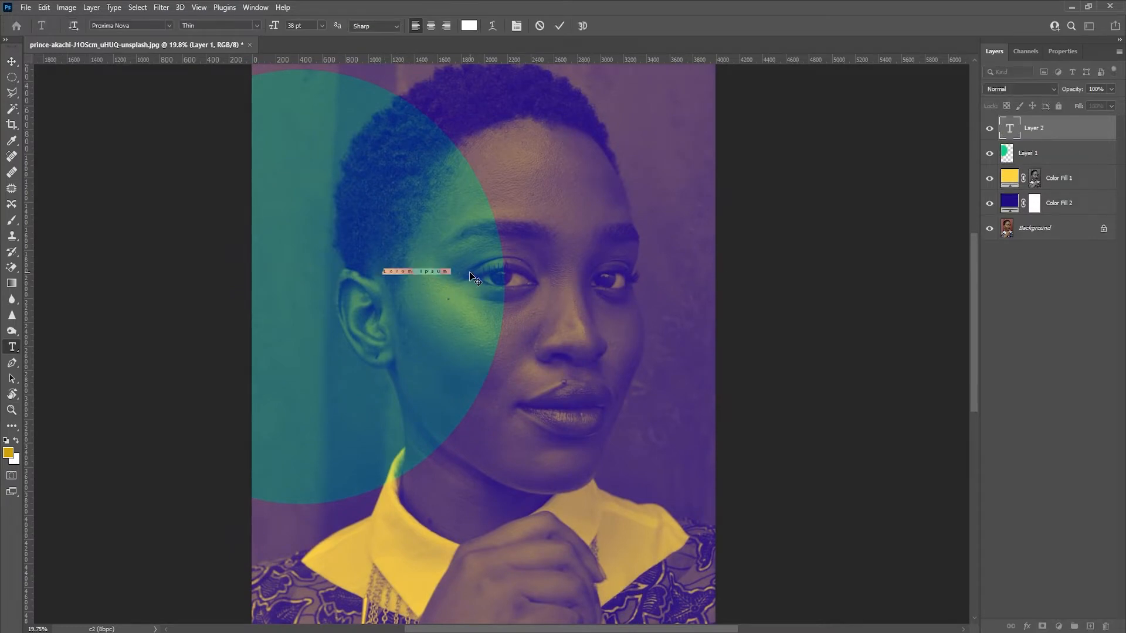
pyautogui.click(12, 61)
pyautogui.moveTo(414, 256); pyautogui.dragTo(410, 377)
# Add a separate two-line text "THE BEUTIFUL" over the circle, just above the ear.
pyautogui.press('t')
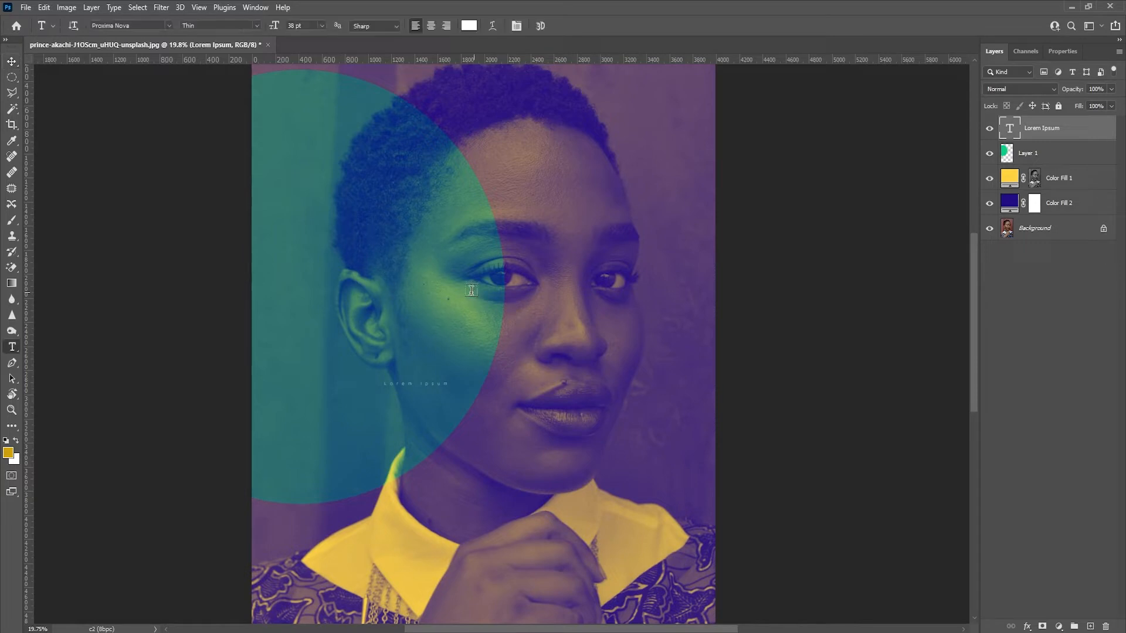
pyautogui.click(397, 259)
pyautogui.write('THE')
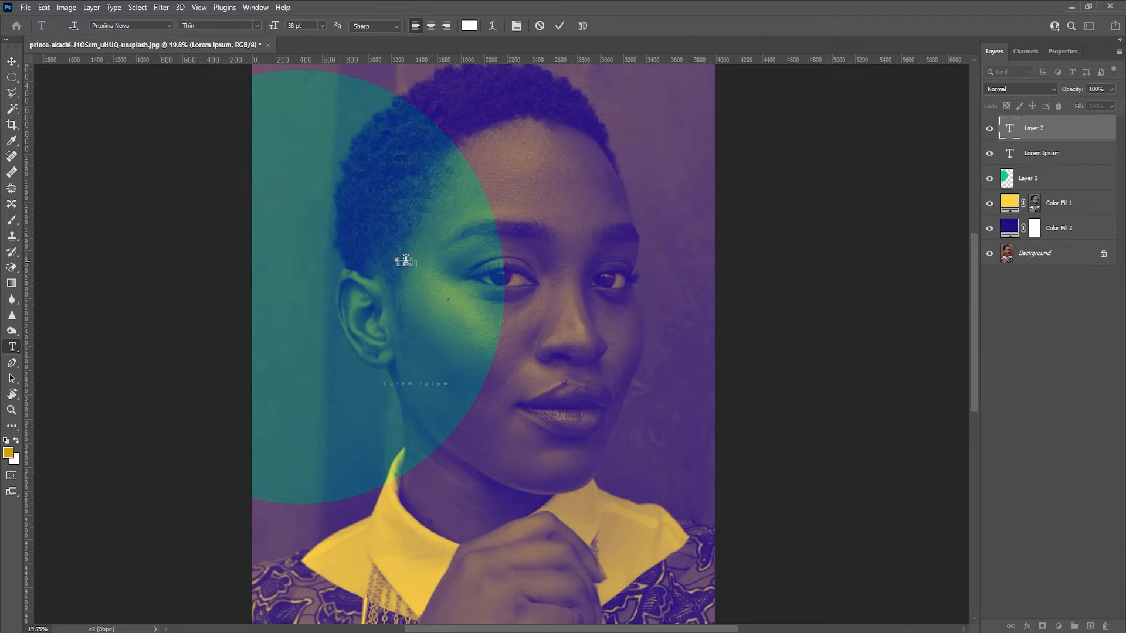
# Change the font of the whole THE BEUTIFUL text to Abril Display Regular.
pyautogui.hotkey('ctrl', 'a')
pyautogui.click(263, 8)
pyautogui.click(283, 148)
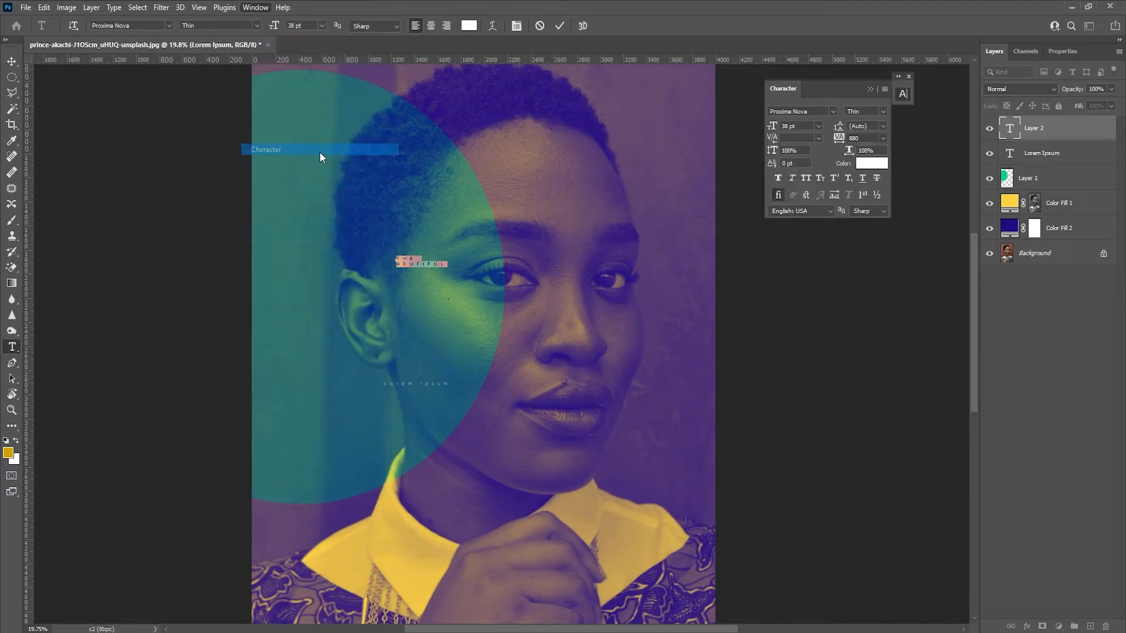
pyautogui.moveTo(815, 86); pyautogui.dragTo(830, 121)
pyautogui.click(830, 144)
pyautogui.write('A')
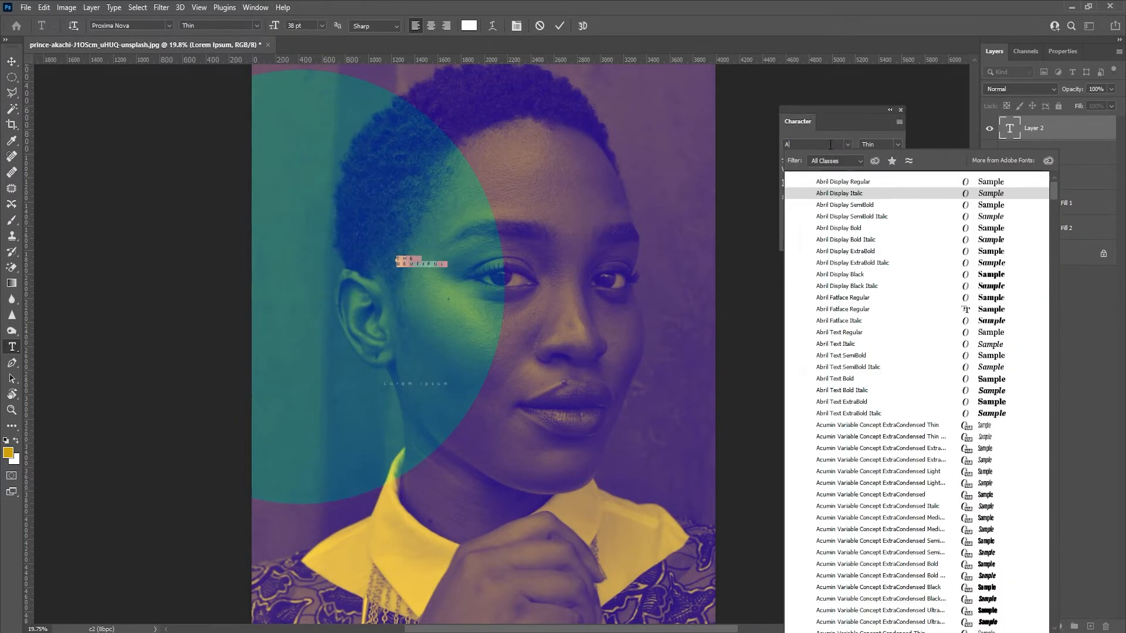
pyautogui.write('bril Display')
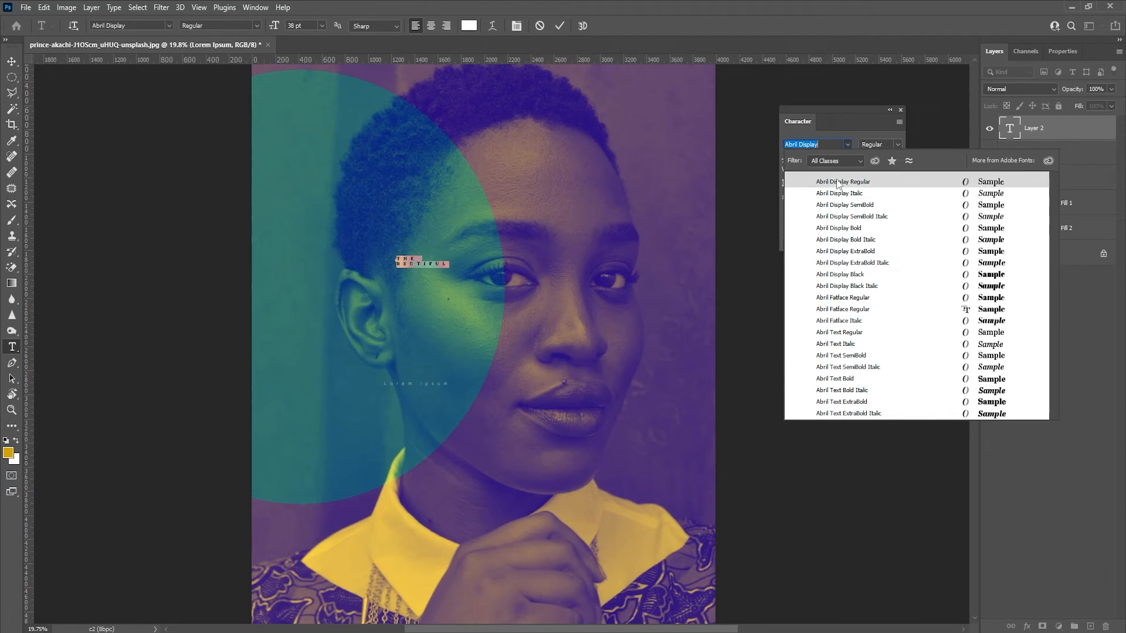
pyautogui.click(836, 178)
# Set the title's tracking to 0 and its size to 291 pt, and reposition it across the ear and cheek.
pyautogui.click(898, 172)
pyautogui.click(886, 242)
pyautogui.moveTo(786, 159); pyautogui.dragTo(934, 171)
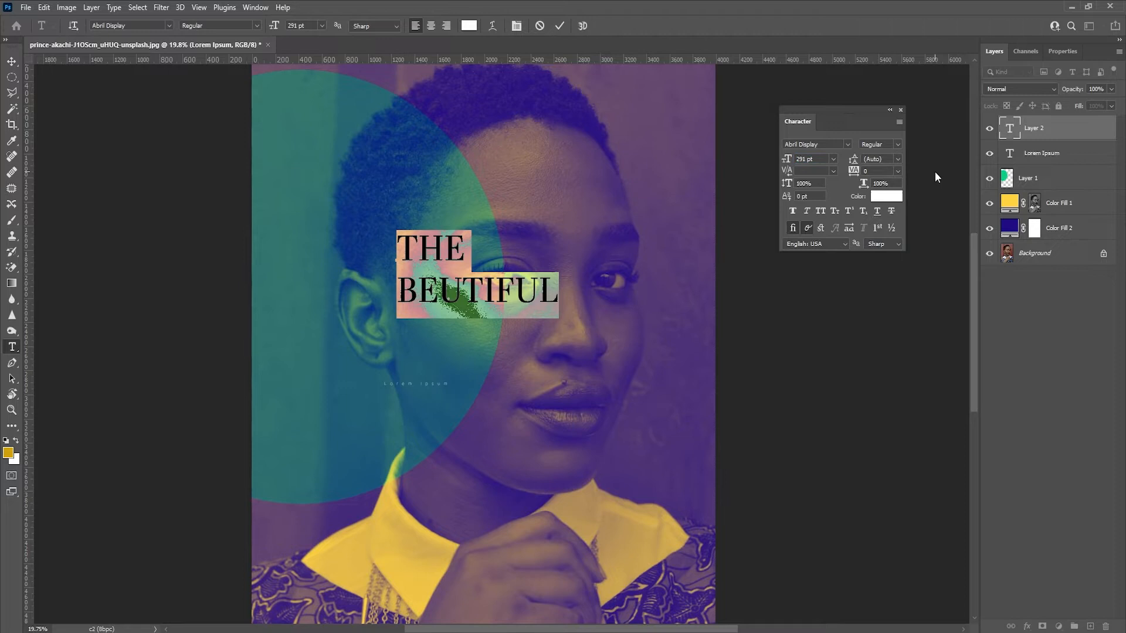
pyautogui.click(11, 61)
pyautogui.moveTo(447, 234); pyautogui.dragTo(469, 225)
# Switch the title's font style to Italic and shift it slightly further over the ear.
pyautogui.press('z')
pyautogui.moveTo(527, 273)
pyautogui.mouseDown()
pyautogui.moveTo(467, 282)
pyautogui.moveTo(535, 289)
pyautogui.mouseUp()
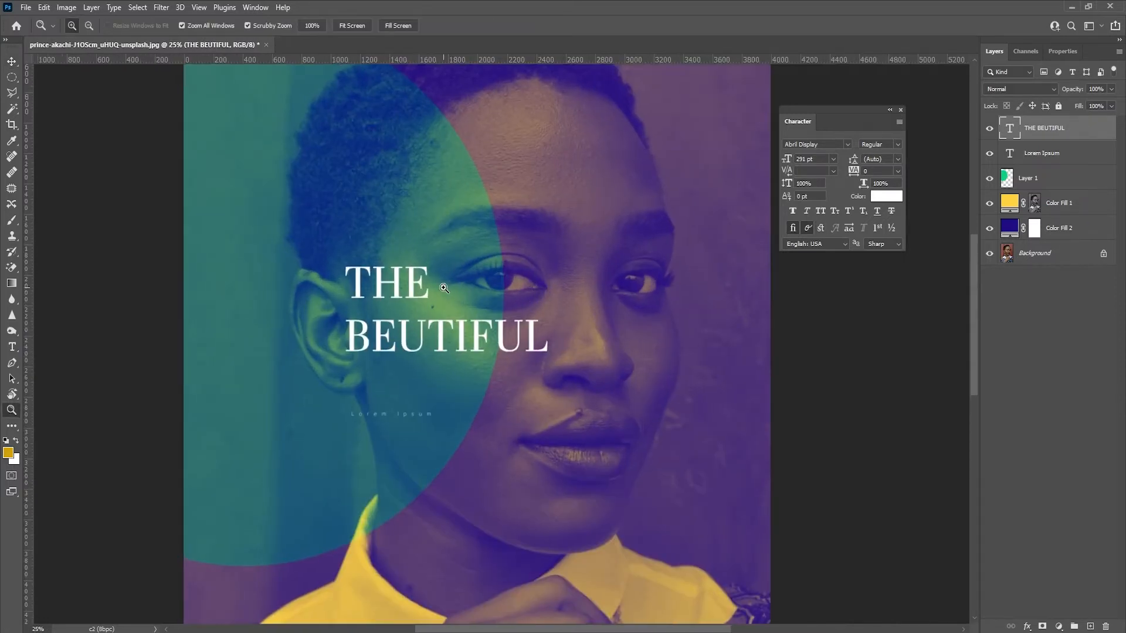
pyautogui.moveTo(444, 288); pyautogui.dragTo(592, 258)
pyautogui.click(902, 149)
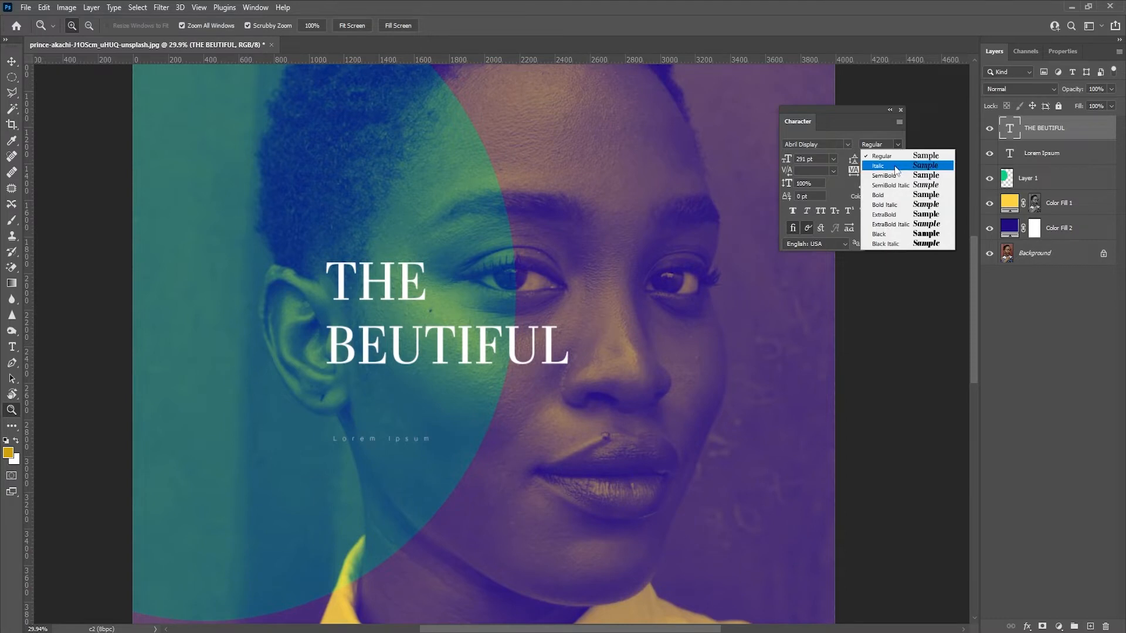
pyautogui.click(893, 167)
pyautogui.click(11, 61)
pyautogui.moveTo(396, 286); pyautogui.dragTo(369, 279)
# Bring the title's line THE closer to BEUTIFUL by setting its leading to 291 pt and lowering its baseline shift.
pyautogui.hotkey('ctrl', 'space')
pyautogui.moveTo(529, 302)
pyautogui.mouseDown()
pyautogui.moveTo(462, 317)
pyautogui.moveTo(533, 319)
pyautogui.mouseUp()
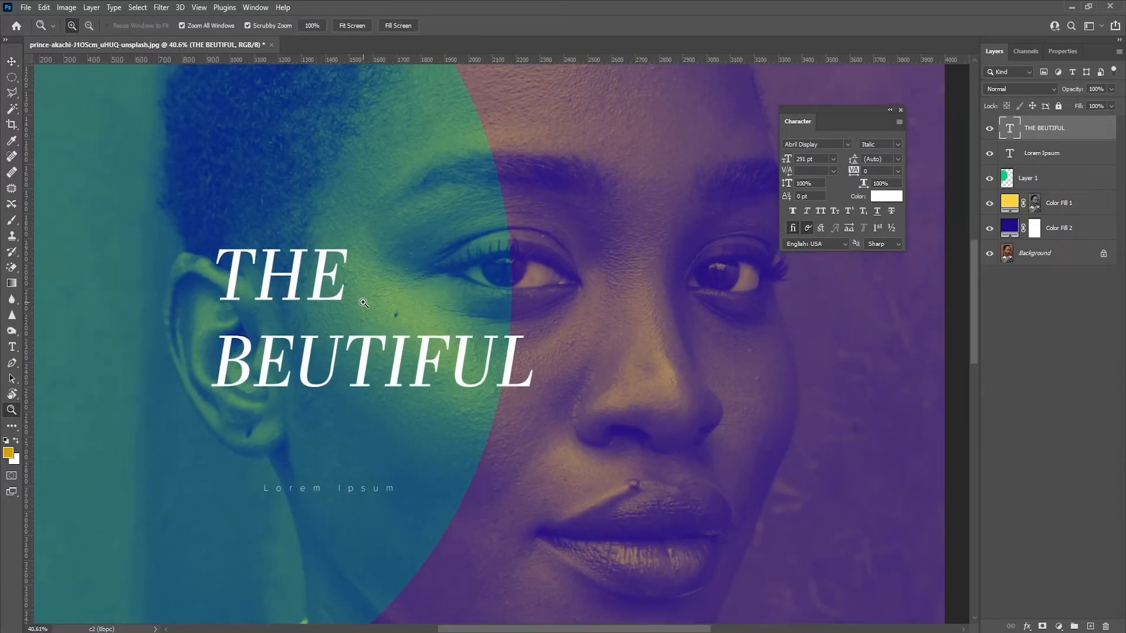
pyautogui.moveTo(212, 275); pyautogui.dragTo(348, 275)
pyautogui.click(860, 160)
pyautogui.moveTo(859, 159); pyautogui.dragTo(821, 169)
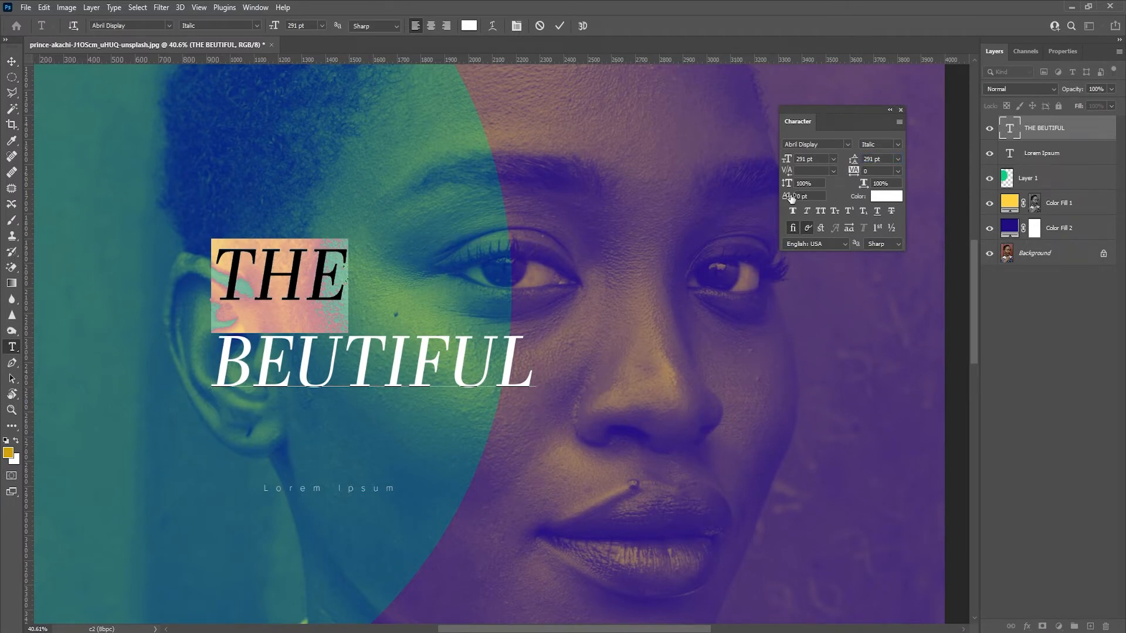
pyautogui.moveTo(781, 196); pyautogui.dragTo(732, 199)
pyautogui.hotkey('ctrl', 'Return')
# Move the small Lorem Ipsum text down to just above the shirt collar, leaving space under the title.
pyautogui.press('z')
pyautogui.moveTo(427, 253); pyautogui.dragTo(435, 299)
pyautogui.moveTo(438, 300); pyautogui.dragTo(490, 270)
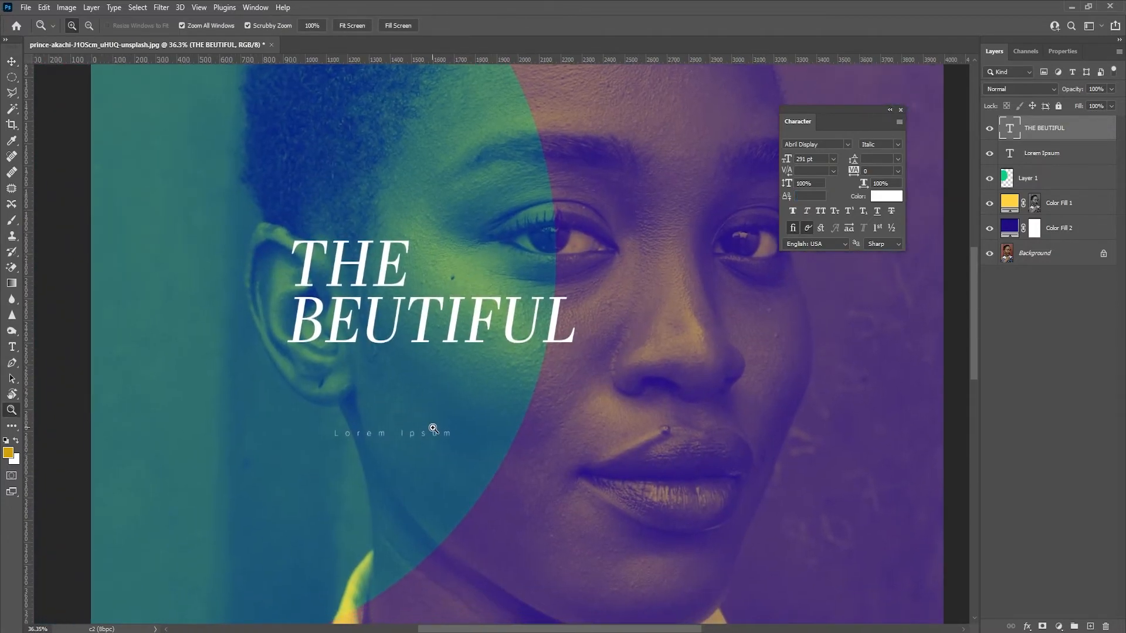
pyautogui.press('v')
pyautogui.moveTo(432, 430); pyautogui.dragTo(413, 540)
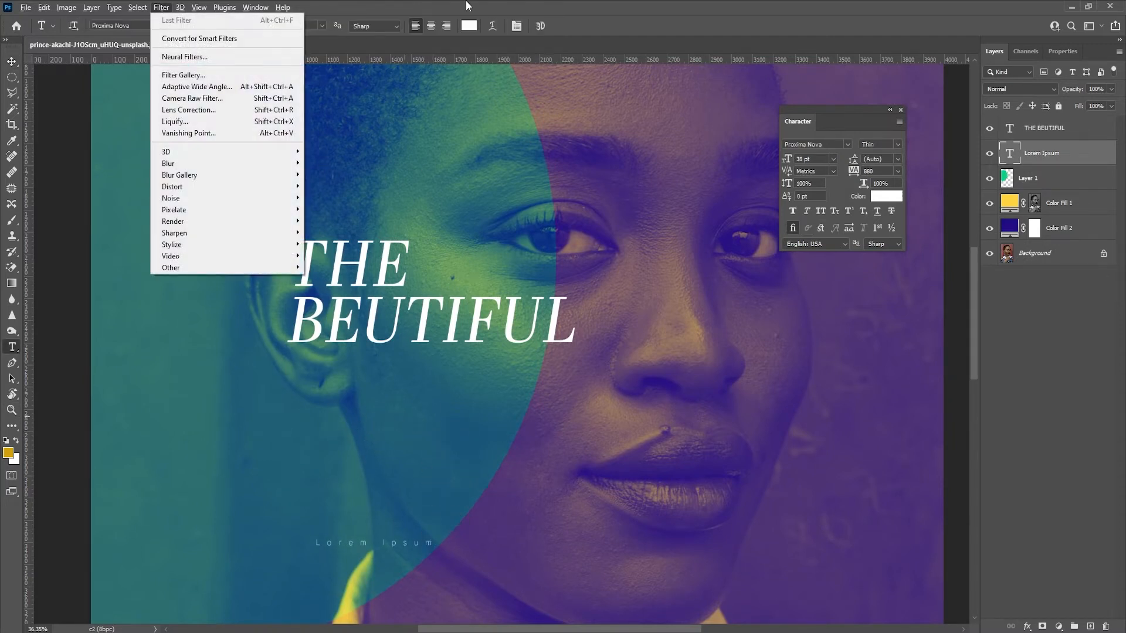
pyautogui.press('Escape')
pyautogui.press('v')
# Add a Lorem ipsum placeholder paragraph in Abril Display Italic with tracking 0, placed closely beneath the title.
pyautogui.press('t')
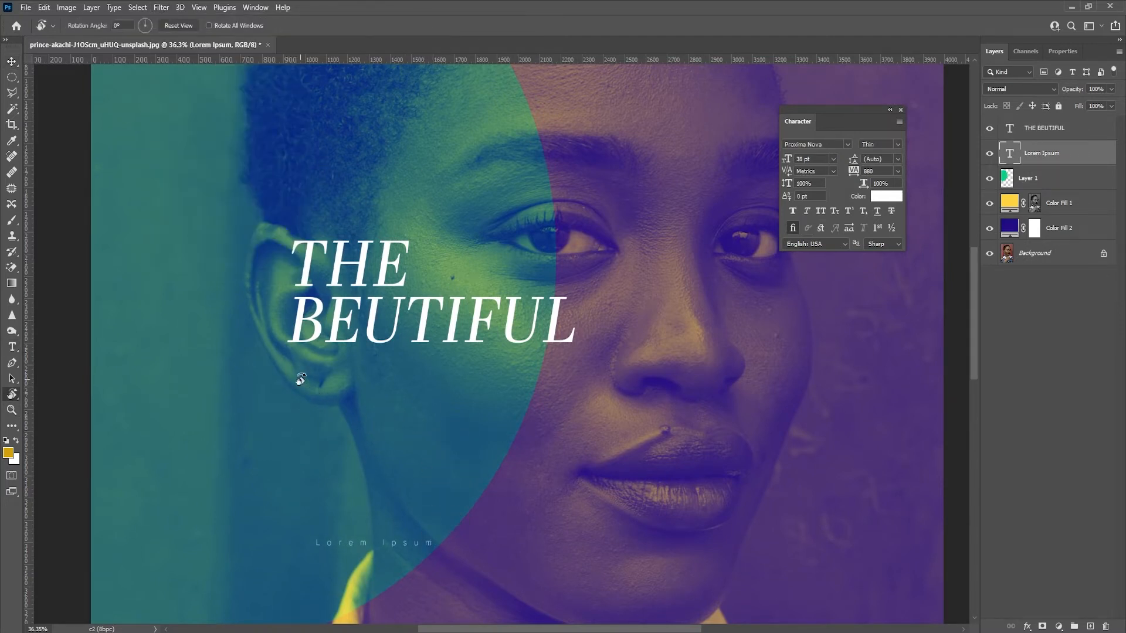
pyautogui.moveTo(295, 371); pyautogui.dragTo(505, 479)
pyautogui.click(832, 144)
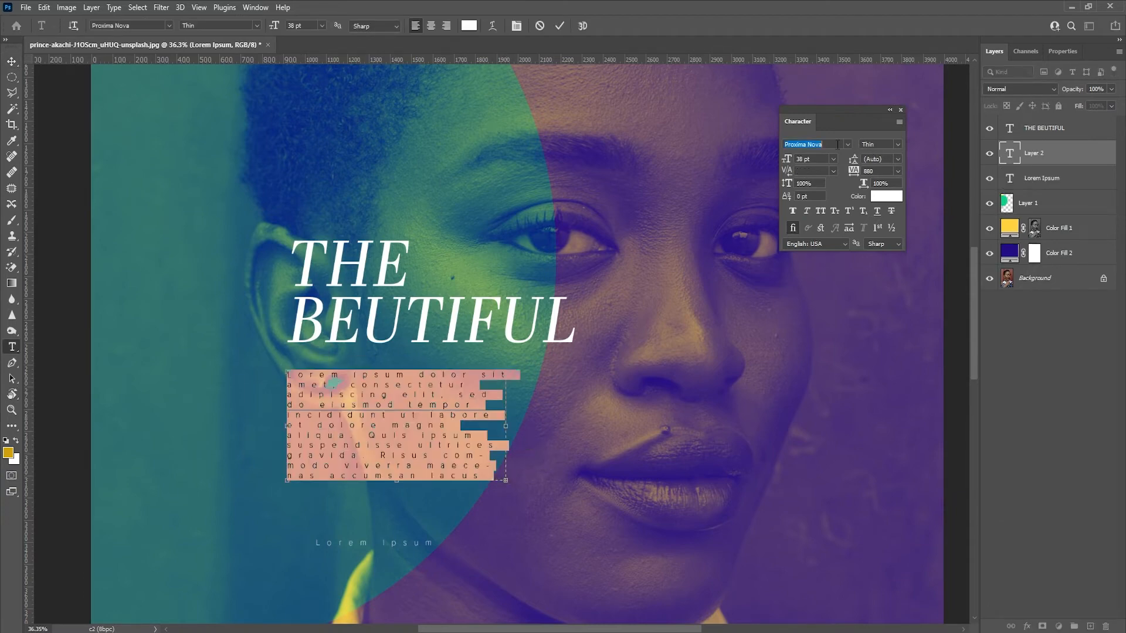
pyautogui.write('ABR')
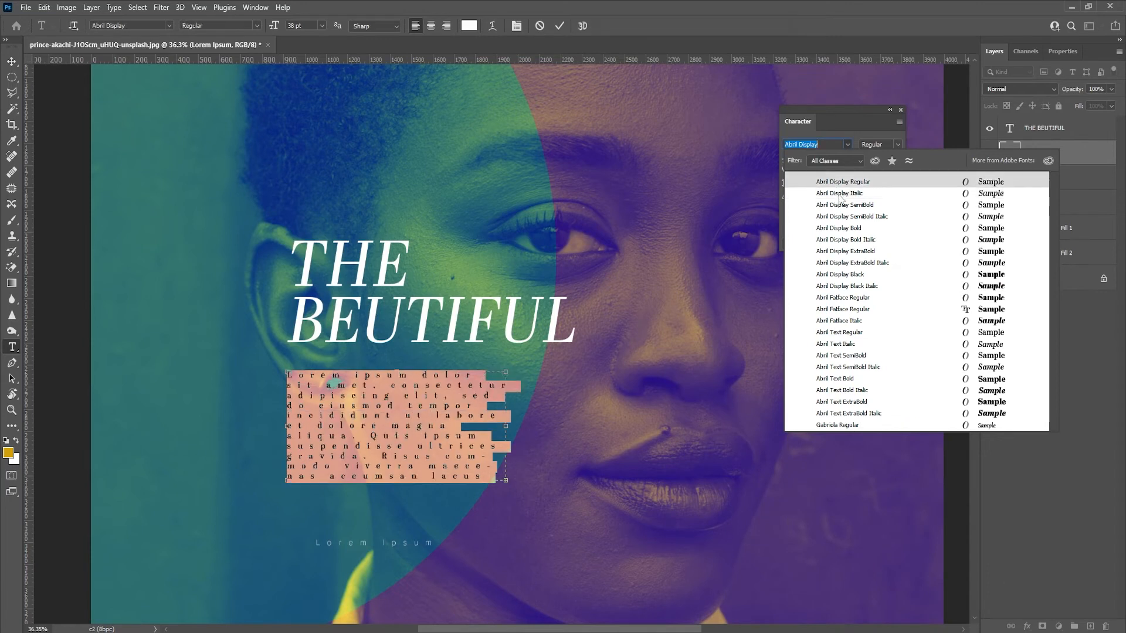
pyautogui.click(838, 194)
pyautogui.click(898, 170)
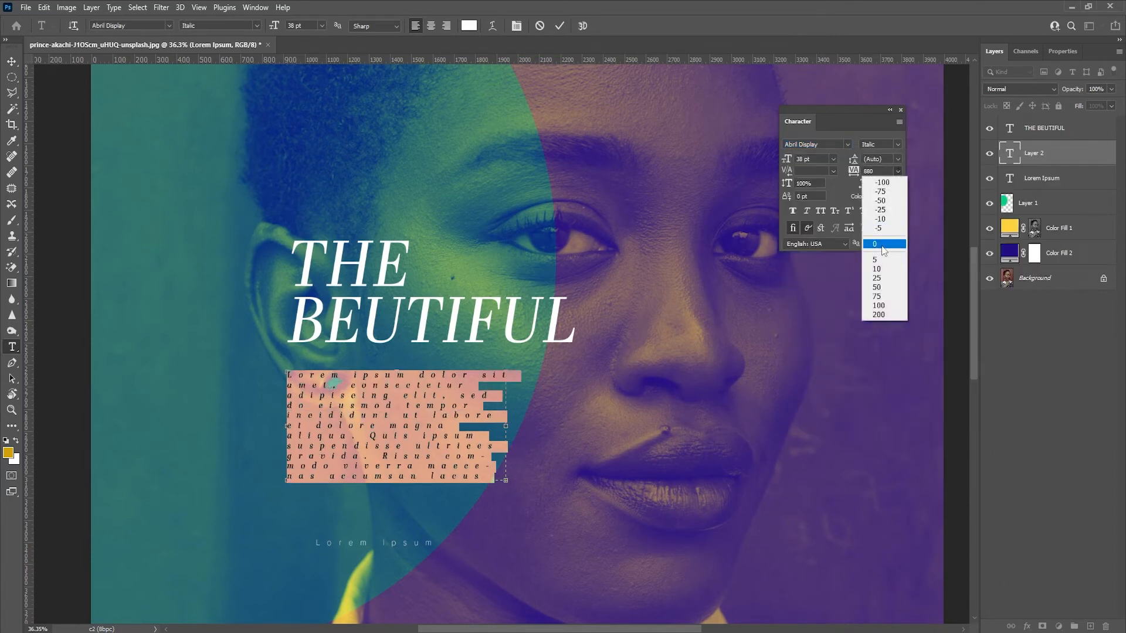
pyautogui.click(881, 245)
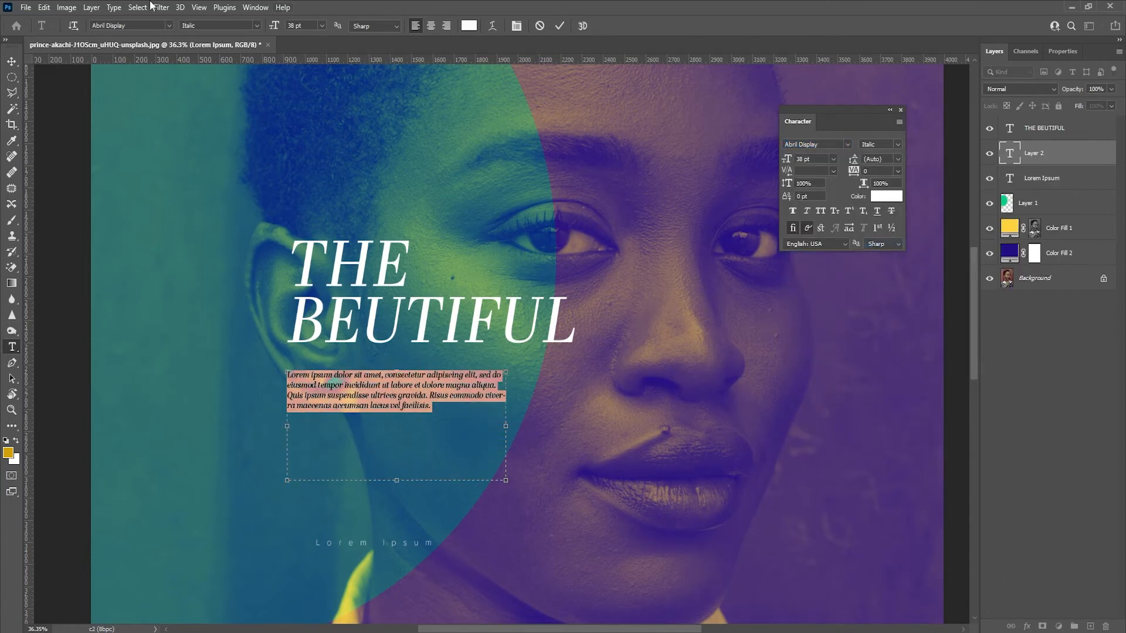
pyautogui.click(12, 60)
pyautogui.moveTo(425, 384); pyautogui.dragTo(464, 359)
# Set the small Lorem Ipsum line in all caps with tracking 1640 and align it just below the paragraph.
pyautogui.press('z')
pyautogui.press('v')
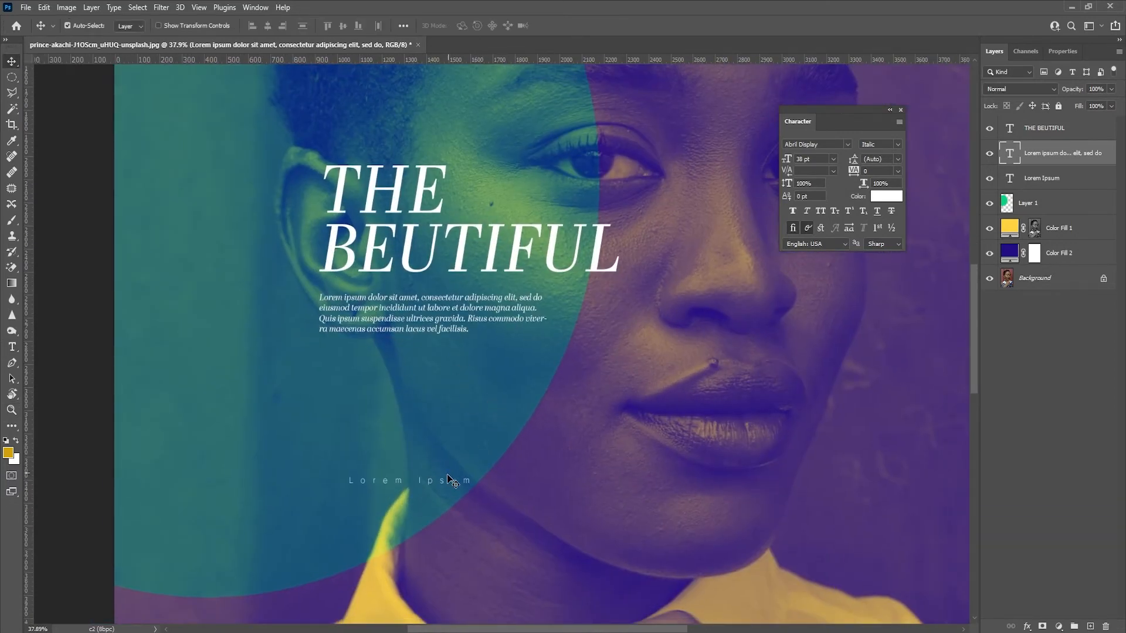
pyautogui.click(444, 478)
pyautogui.click(820, 211)
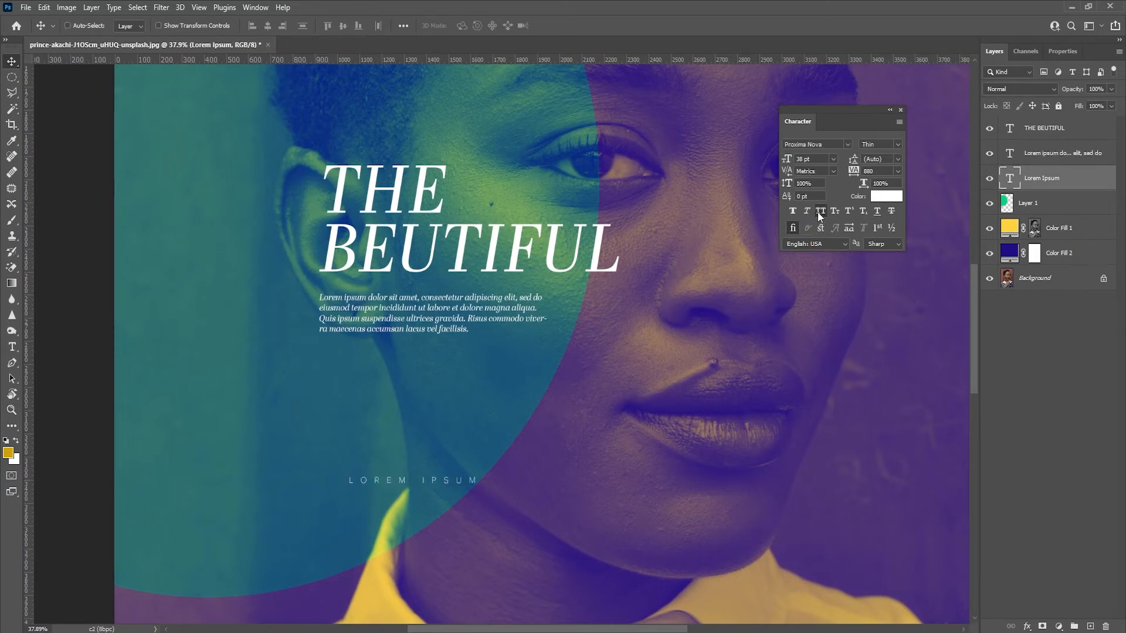
pyautogui.moveTo(387, 434); pyautogui.dragTo(367, 347)
pyautogui.moveTo(855, 176); pyautogui.dragTo(875, 171)
pyautogui.moveTo(460, 379); pyautogui.dragTo(462, 370)
pyautogui.press('z')
pyautogui.moveTo(515, 322); pyautogui.dragTo(555, 342)
pyautogui.moveTo(510, 280)
pyautogui.mouseDown()
pyautogui.moveTo(493, 289)
pyautogui.moveTo(500, 279)
pyautogui.moveTo(504, 290)
pyautogui.mouseUp()
pyautogui.press('v')
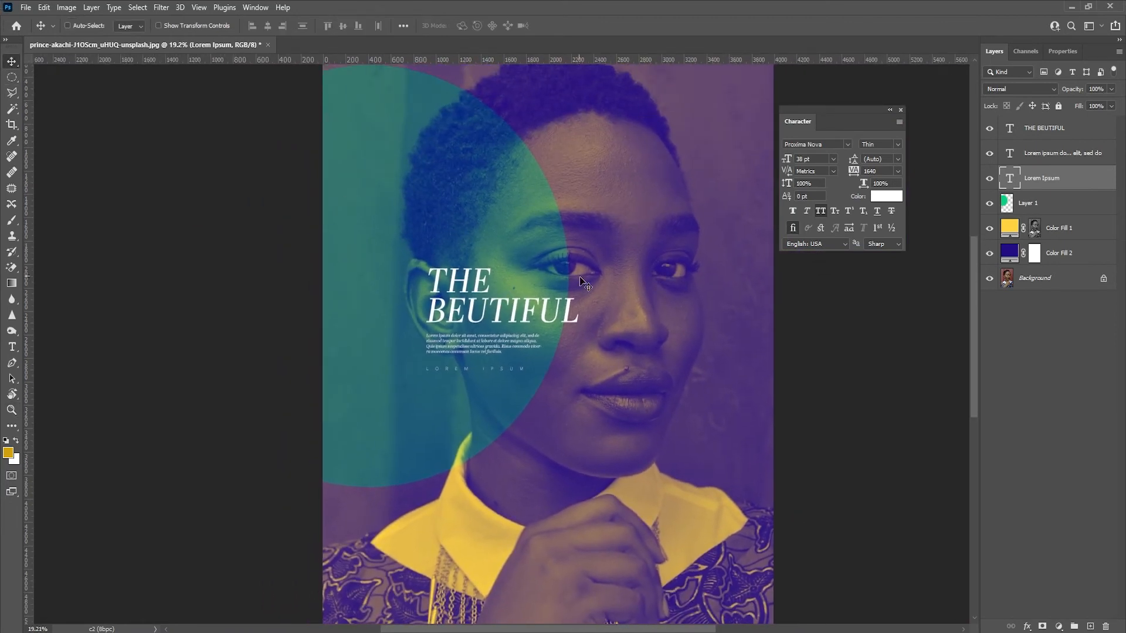
pyautogui.hotkey('ctrl', 'j')
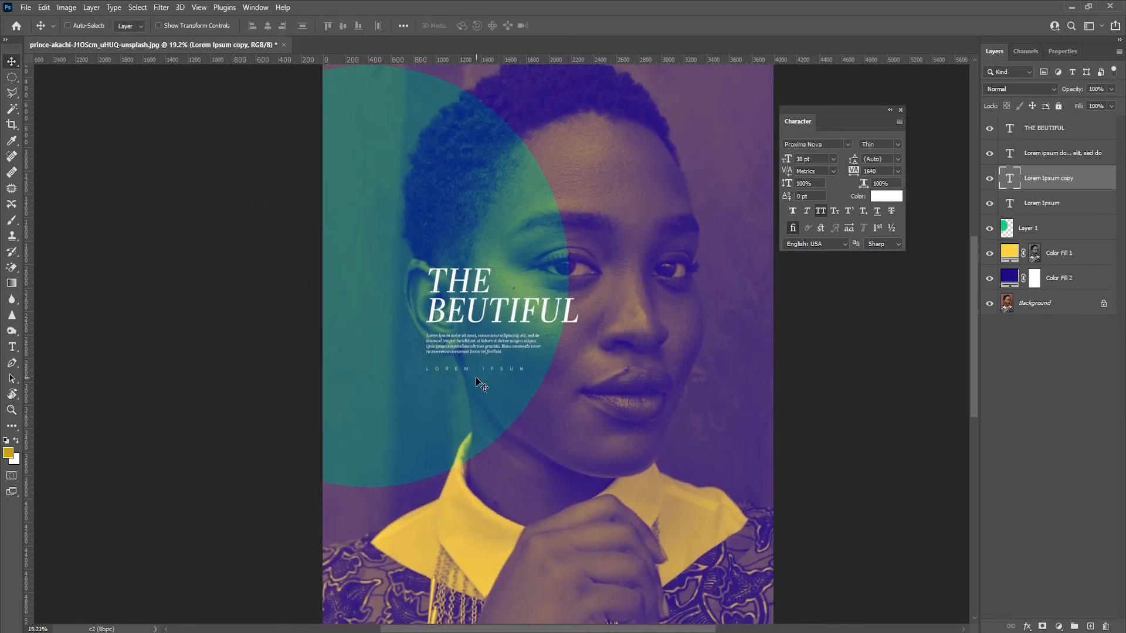
pyautogui.moveTo(476, 378); pyautogui.dragTo(448, 416)
pyautogui.press('Delete')
# Set the blend mode of the THE BEUTIFUL title layer to Overlay.
pyautogui.press('z')
pyautogui.moveTo(530, 270); pyautogui.dragTo(468, 272)
pyautogui.moveTo(616, 304); pyautogui.dragTo(547, 314)
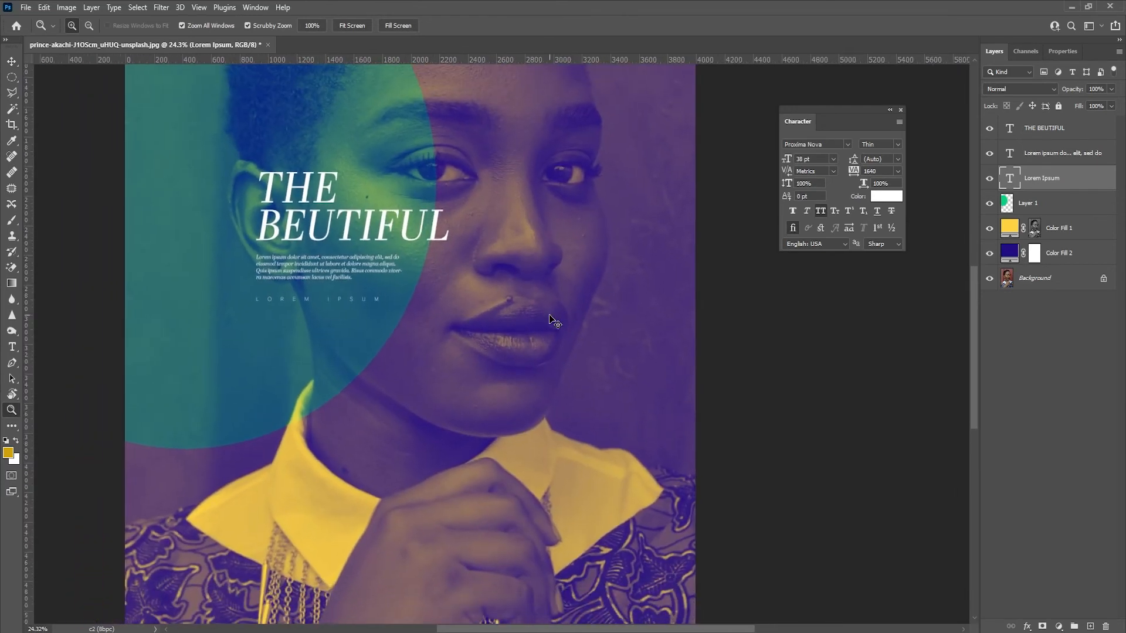
pyautogui.press('v')
pyautogui.keyDown('ctrl'); pyautogui.click(421, 214); pyautogui.keyUp('ctrl')
pyautogui.click(1012, 94)
pyautogui.click(1008, 96)
pyautogui.press('Down')
pyautogui.press('Down')
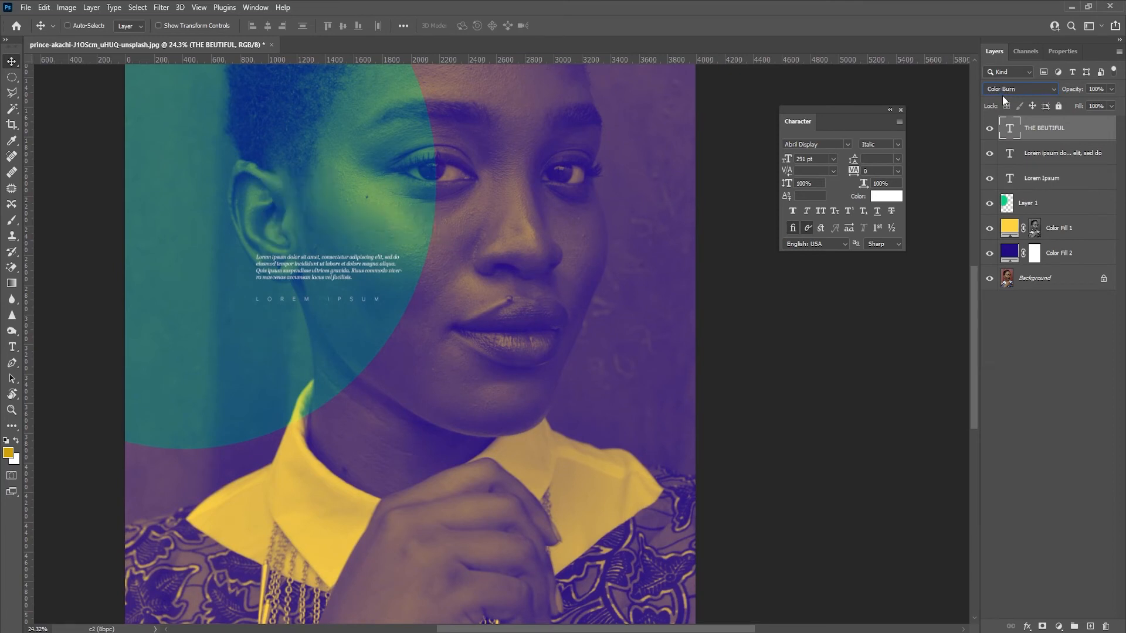
pyautogui.press('Down')
pyautogui.press('Down')
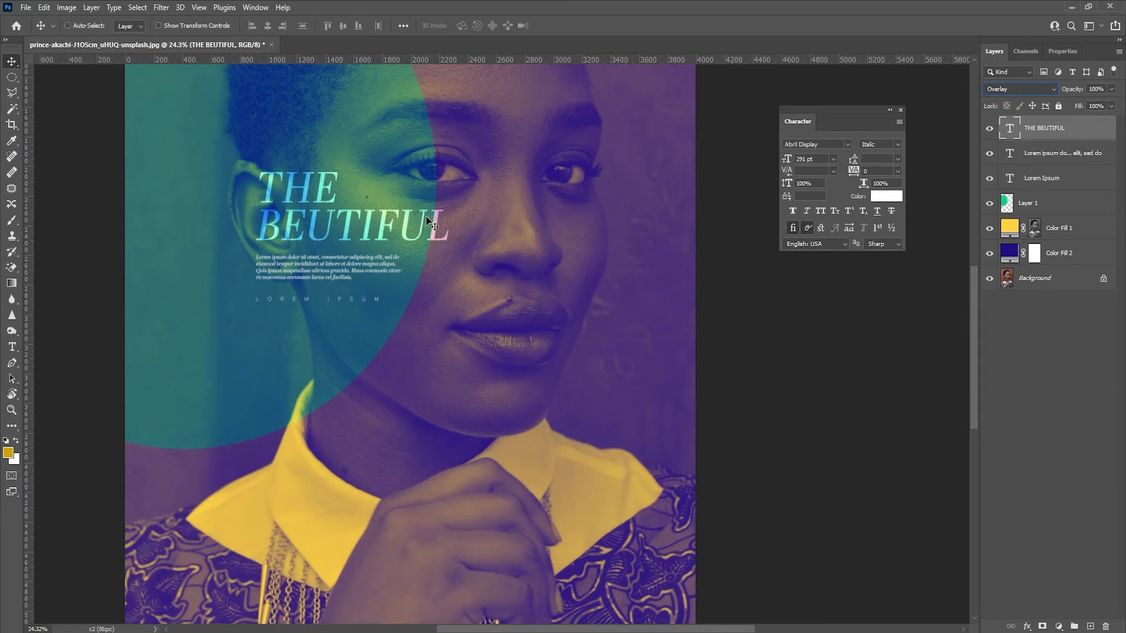
# Duplicate the title and enlarge the lower of the two layers to about 304%, spanning the poster's width across the forehead.
pyautogui.hotkey('ctrl', '-')
pyautogui.hotkey('ctrl', '-')
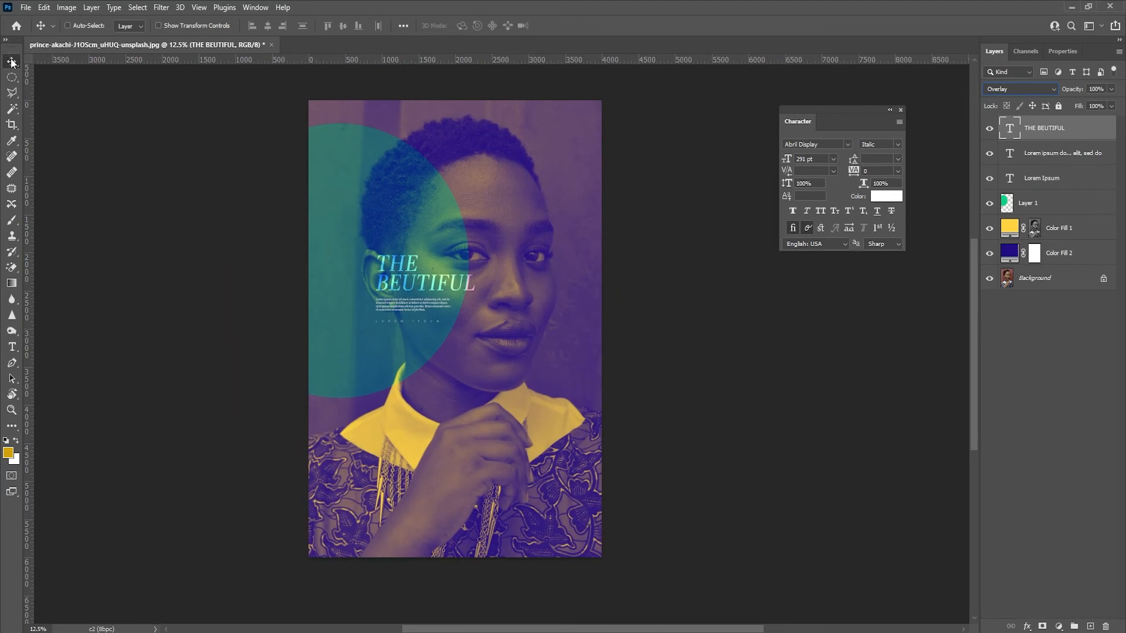
pyautogui.press('ctrl')
pyautogui.hotkey('ctrl', 'j')
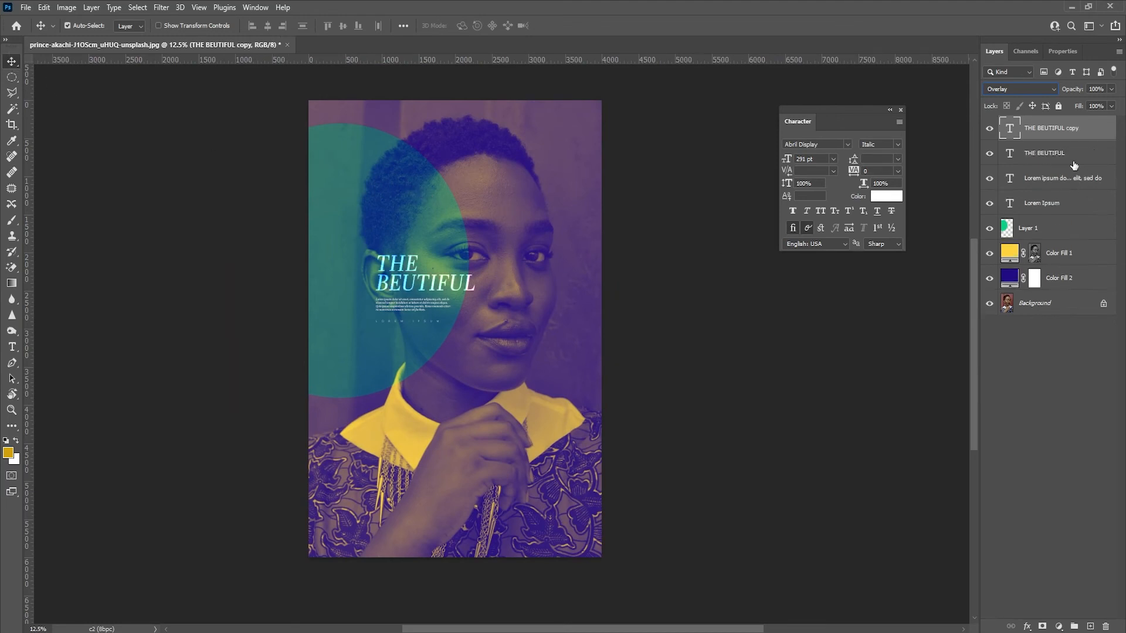
pyautogui.click(1054, 155)
pyautogui.hotkey('ctrl', 't')
pyautogui.moveTo(477, 253); pyautogui.dragTo(577, 201)
pyautogui.moveTo(435, 280); pyautogui.dragTo(464, 223)
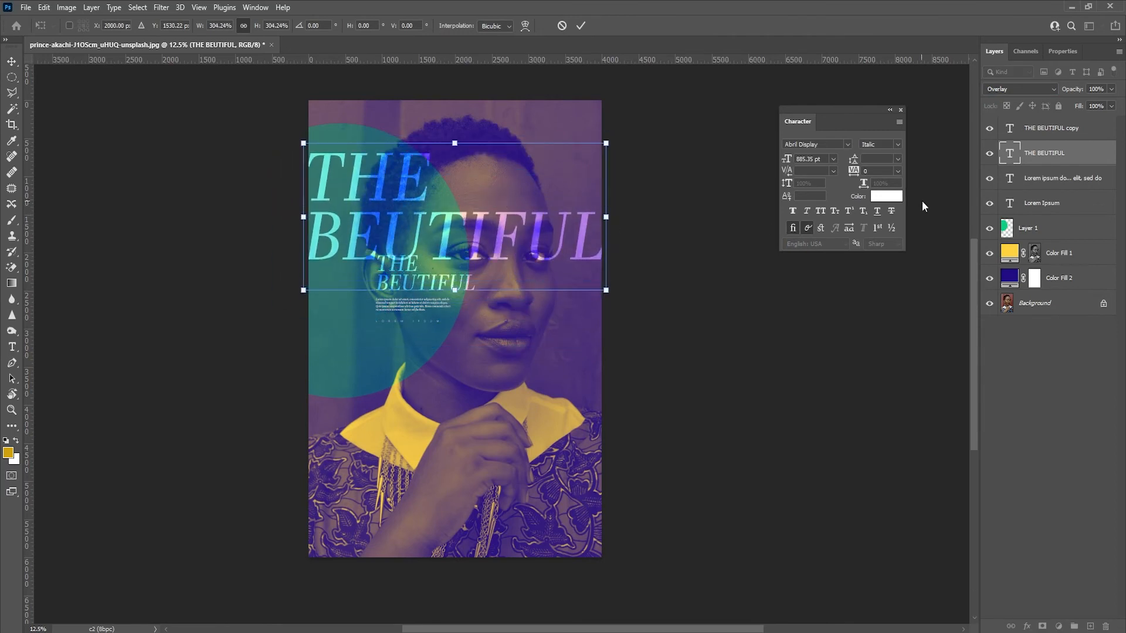
pyautogui.press('Return')
# Move the enlarged title directly above the circle layer as its clipping mask and reduce its opacity to 53%.
pyautogui.moveTo(1062, 153); pyautogui.dragTo(1059, 218)
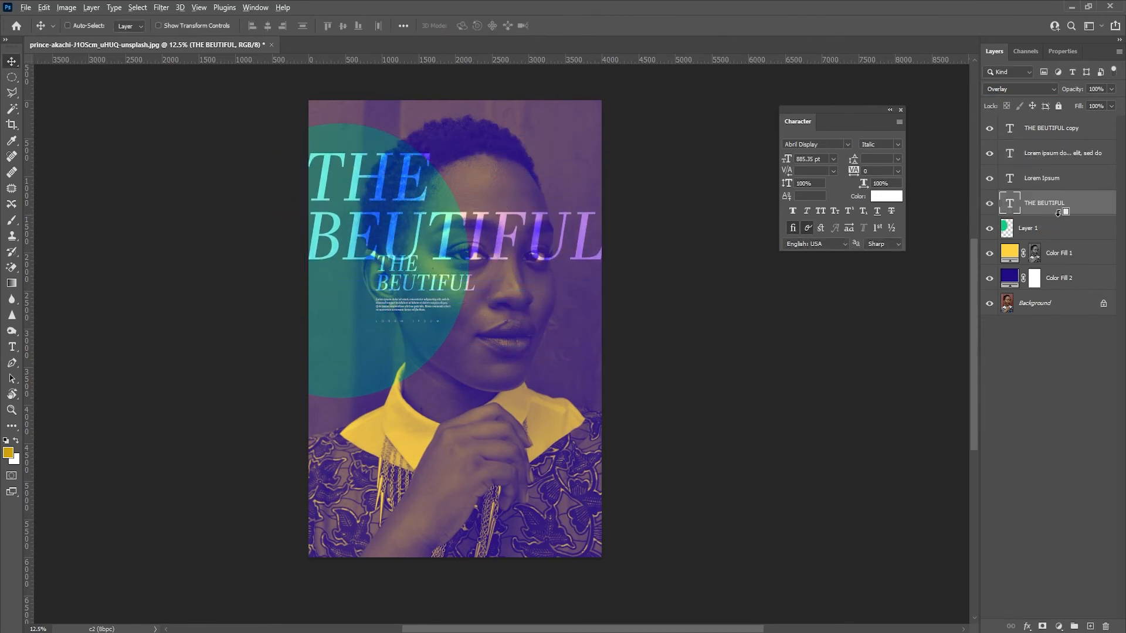
pyautogui.keyDown('alt'); pyautogui.click(1058, 213); pyautogui.keyUp('alt')
pyautogui.press('z')
pyautogui.moveTo(355, 205); pyautogui.dragTo(426, 203)
pyautogui.press('v')
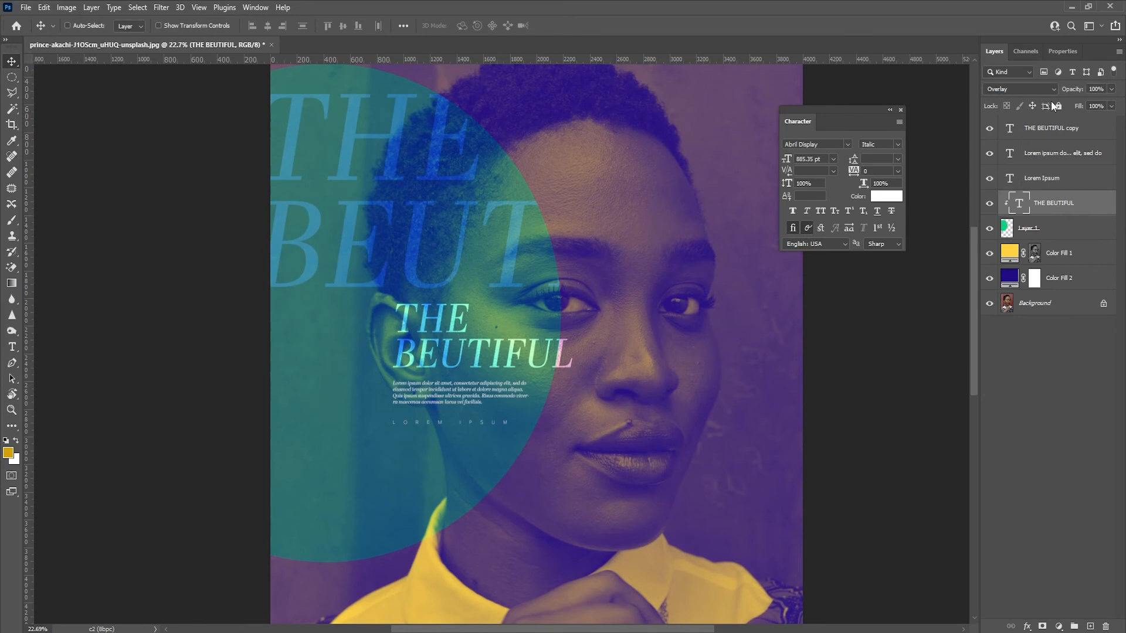
pyautogui.moveTo(1072, 93); pyautogui.dragTo(1051, 92)
# Duplicate the large clipped title and move the copy well below the original.
pyautogui.hotkey('ctrl', 'space')
pyautogui.moveTo(525, 248); pyautogui.dragTo(479, 268)
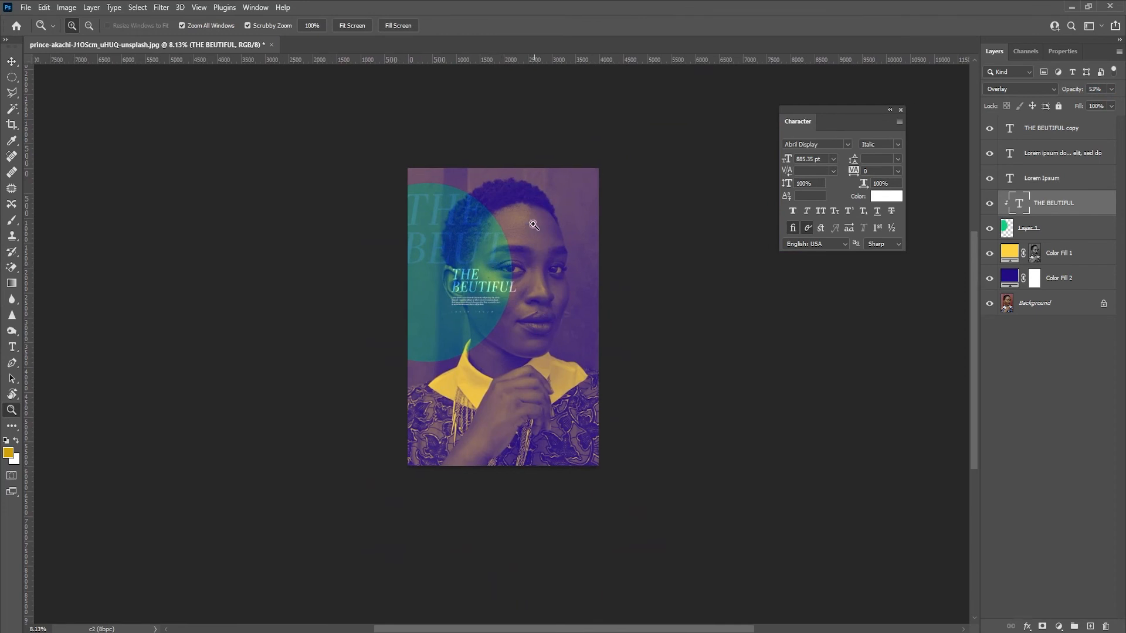
pyautogui.click(12, 62)
pyautogui.press('z')
pyautogui.click(468, 234)
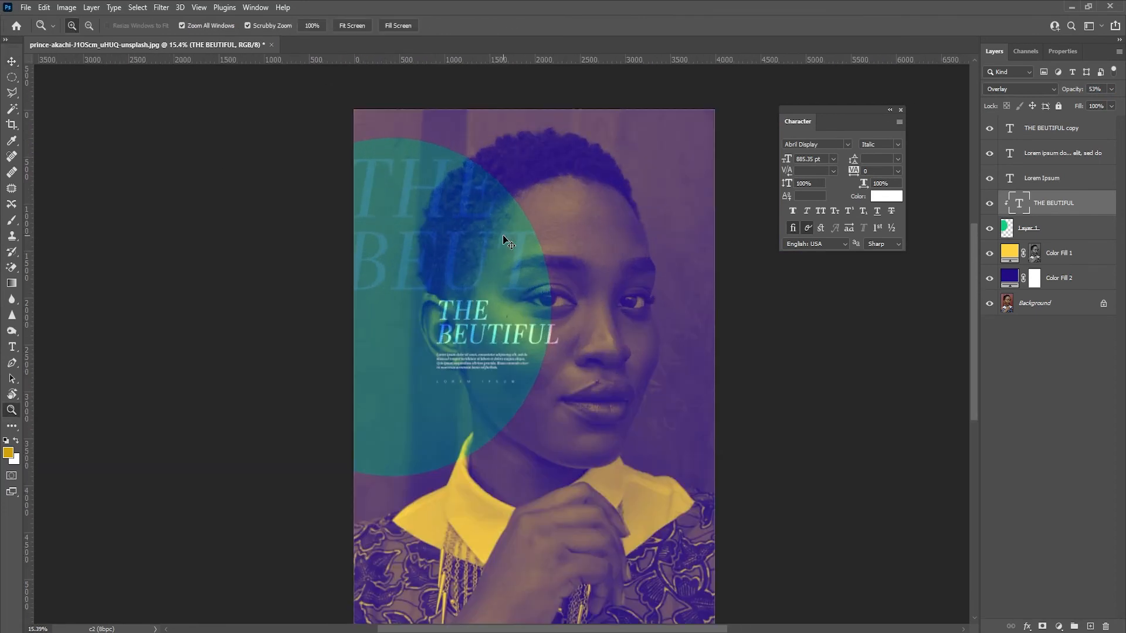
pyautogui.hotkey('ctrl', 'j')
pyautogui.press('v')
pyautogui.moveTo(493, 257); pyautogui.dragTo(454, 543)
# Raise the duplicated large title over the circle's lower half and clip it to the circle.
pyautogui.press('z')
pyautogui.moveTo(531, 441); pyautogui.dragTo(465, 450)
pyautogui.moveTo(538, 467); pyautogui.dragTo(540, 399)
pyautogui.press('v')
pyautogui.moveTo(509, 401); pyautogui.dragTo(492, 248)
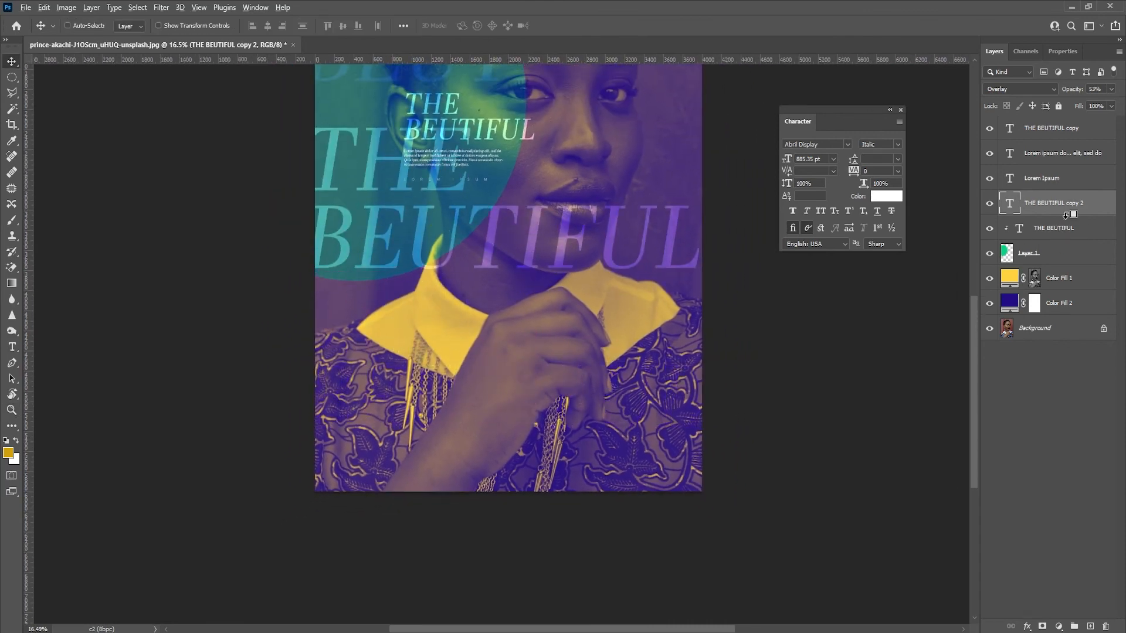
pyautogui.keyDown('alt'); pyautogui.click(1065, 216); pyautogui.keyUp('alt')
# Set the opacity of both large clipped titles to 22% and close the character settings.
pyautogui.press('z')
pyautogui.moveTo(449, 194); pyautogui.dragTo(420, 231)
pyautogui.moveTo(472, 138); pyautogui.dragTo(493, 275)
pyautogui.keyDown('shift'); pyautogui.click(1058, 229); pyautogui.keyUp('shift')
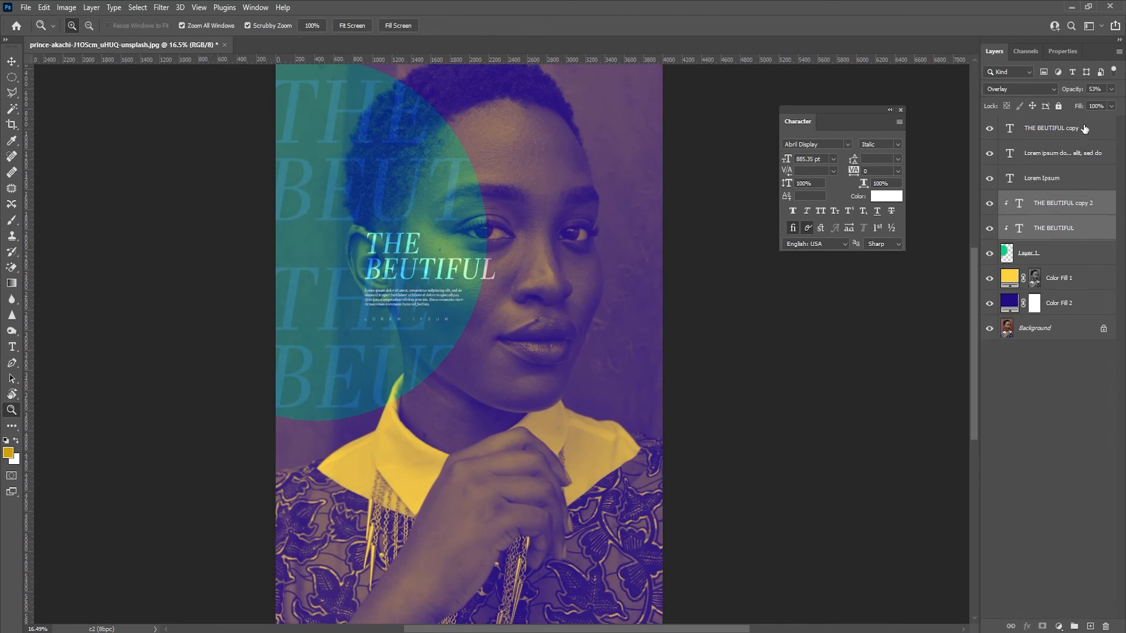
pyautogui.moveTo(1079, 89); pyautogui.dragTo(1061, 91)
pyautogui.moveTo(437, 205); pyautogui.dragTo(411, 209)
pyautogui.moveTo(544, 167); pyautogui.dragTo(519, 216)
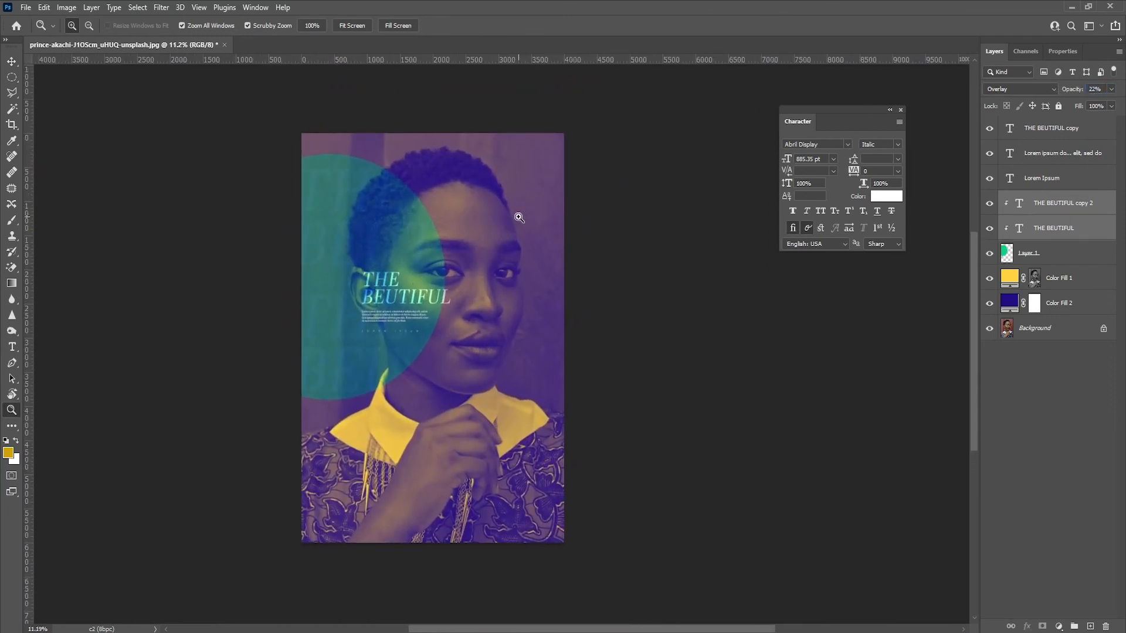
pyautogui.moveTo(443, 271); pyautogui.dragTo(460, 271)
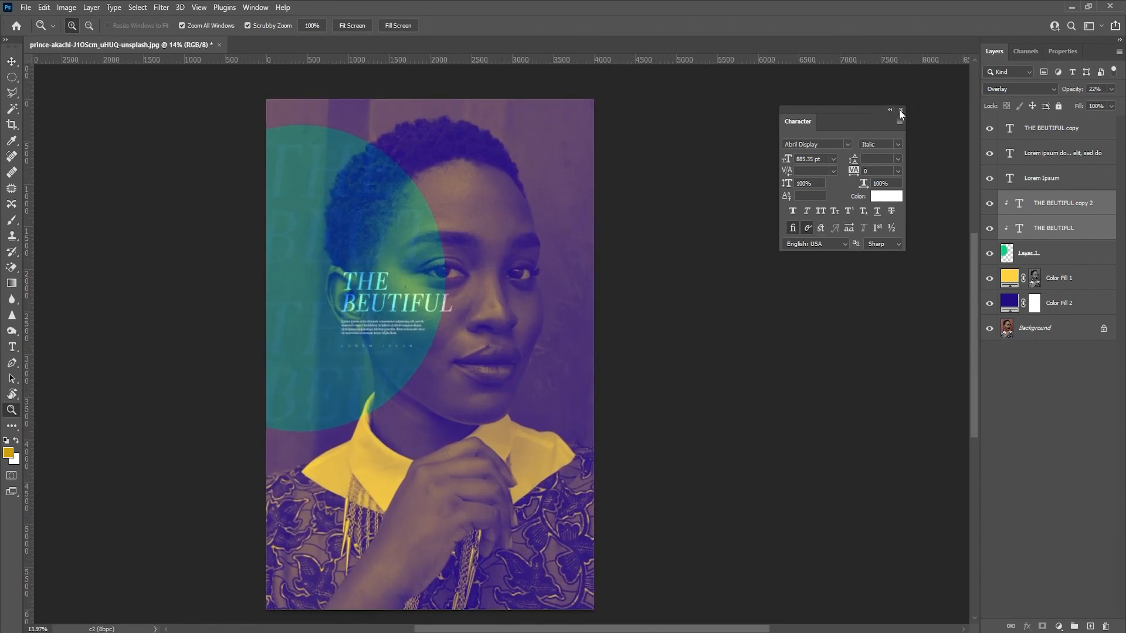
pyautogui.click(900, 110)
pyautogui.moveTo(580, 375); pyautogui.dragTo(587, 308)
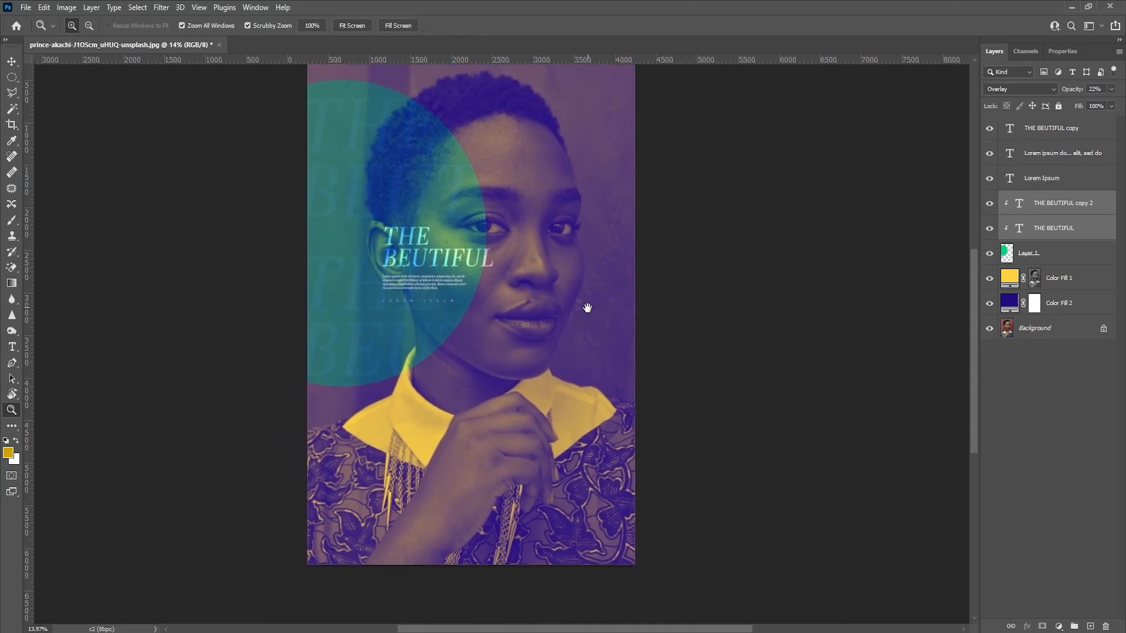